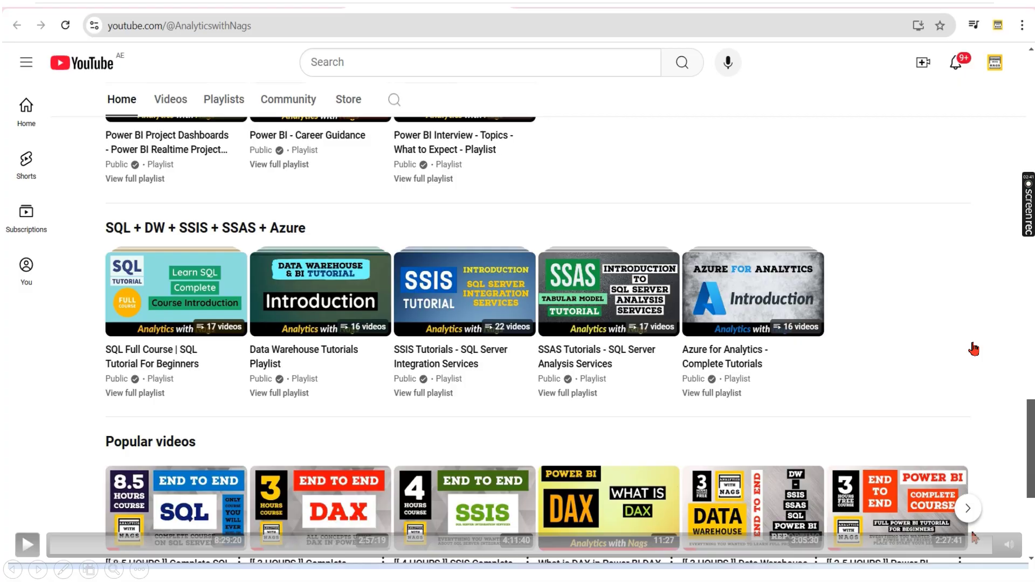
- Exit the PowerPoint slideshow and return to slide editing
key("Escape")
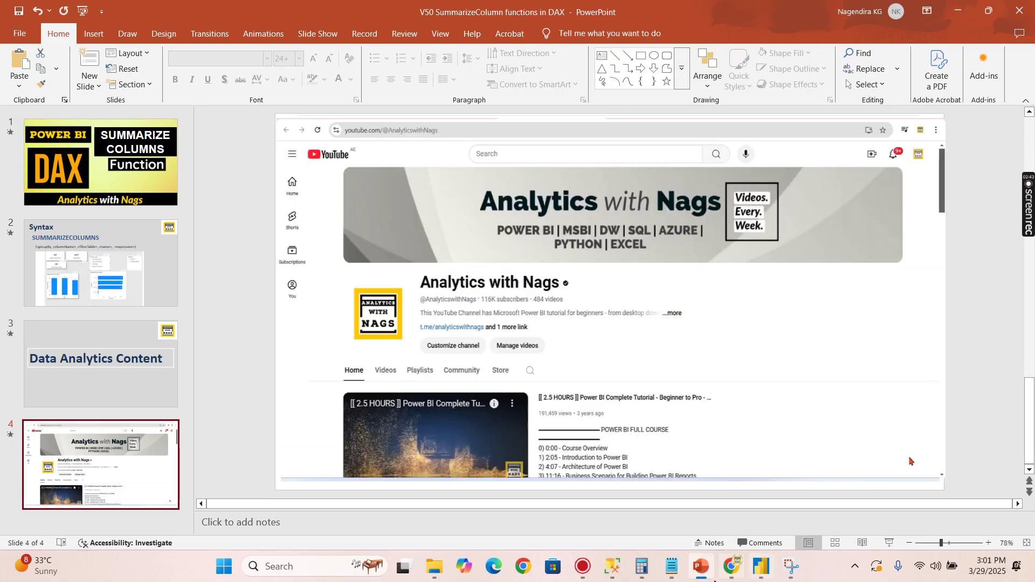
- In the Power BI report, dismiss the incomplete data notice and expand the Visualizations pane
left_click(761, 566)
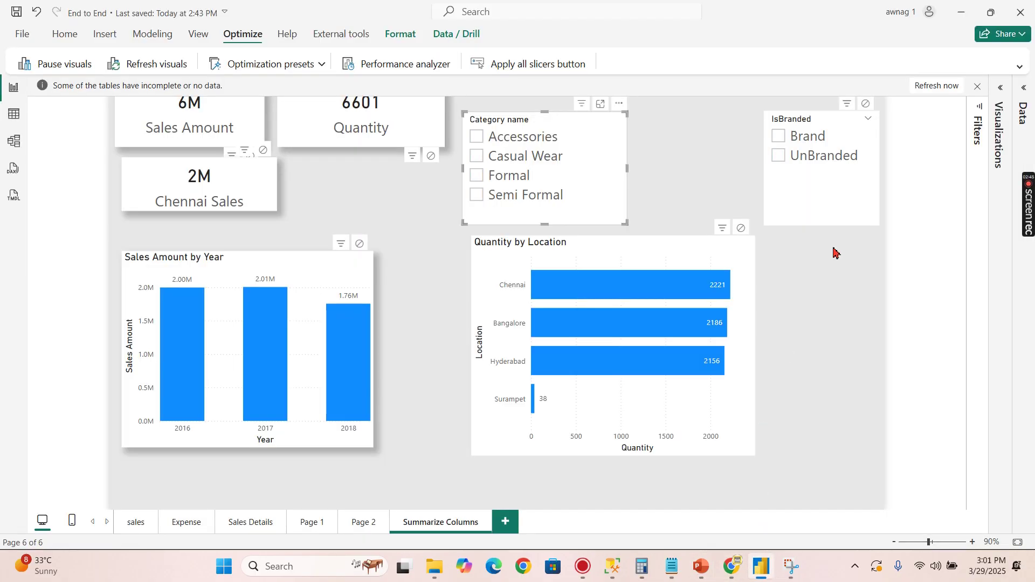
left_click(673, 191)
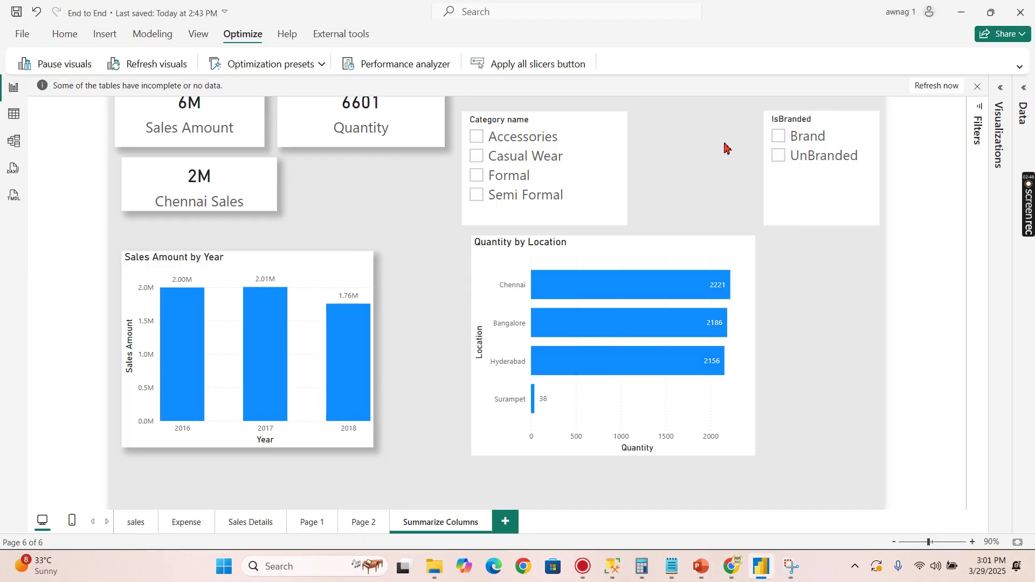
left_click(975, 88)
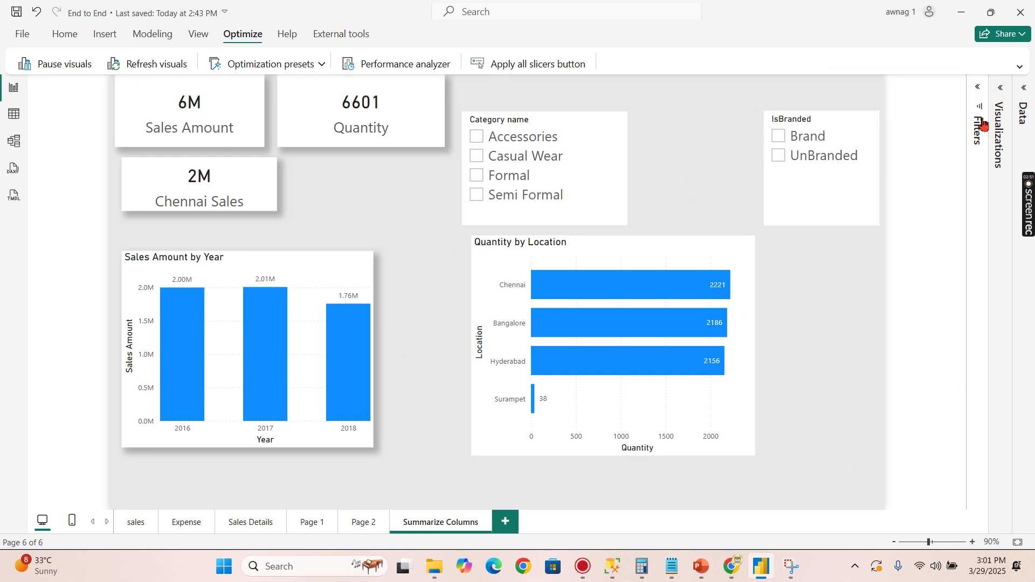
left_click(1000, 88)
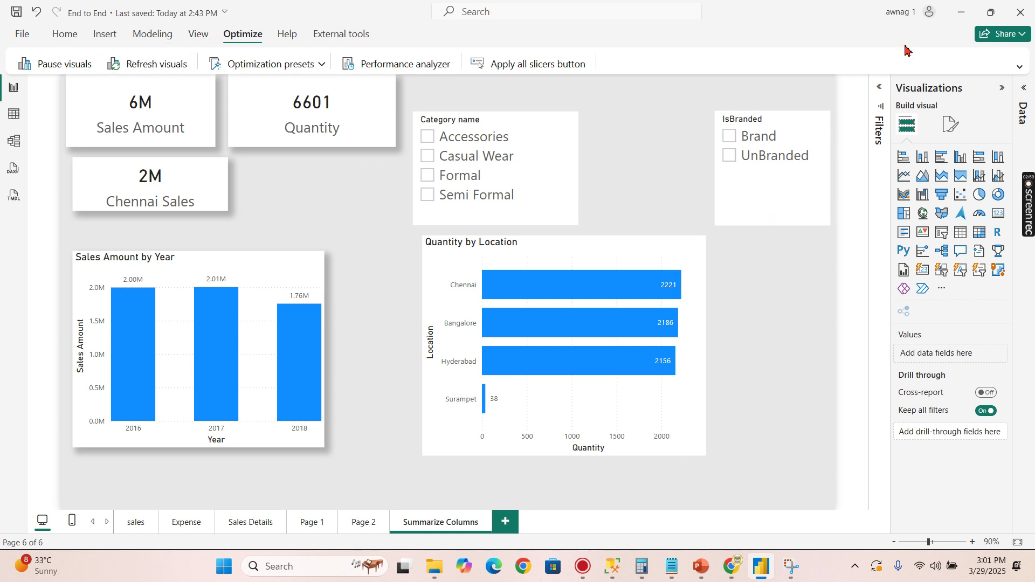
- Pin the full ribbon and open Performance analyzer from the Optimize tab
left_click(1018, 66)
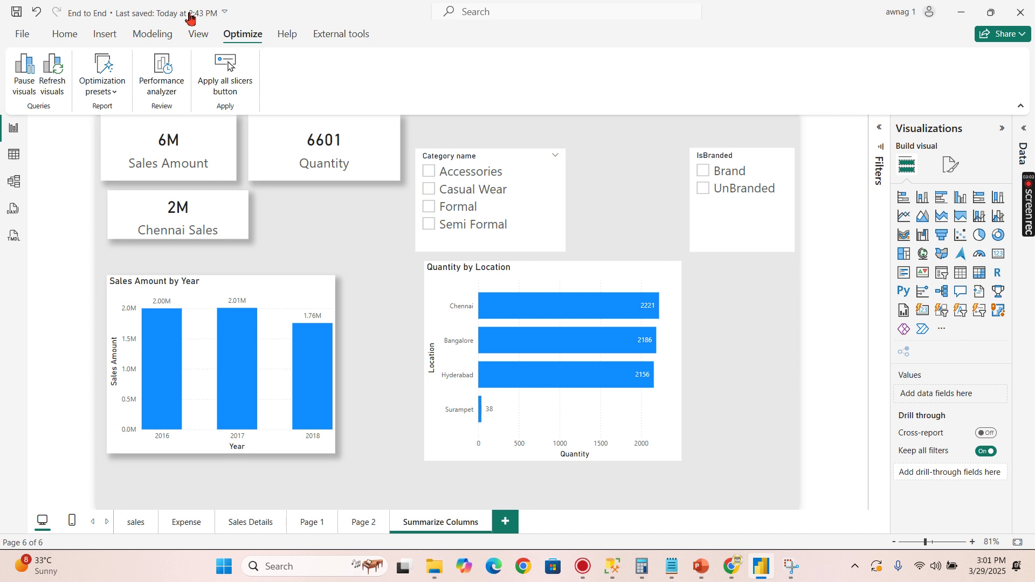
left_click(63, 42)
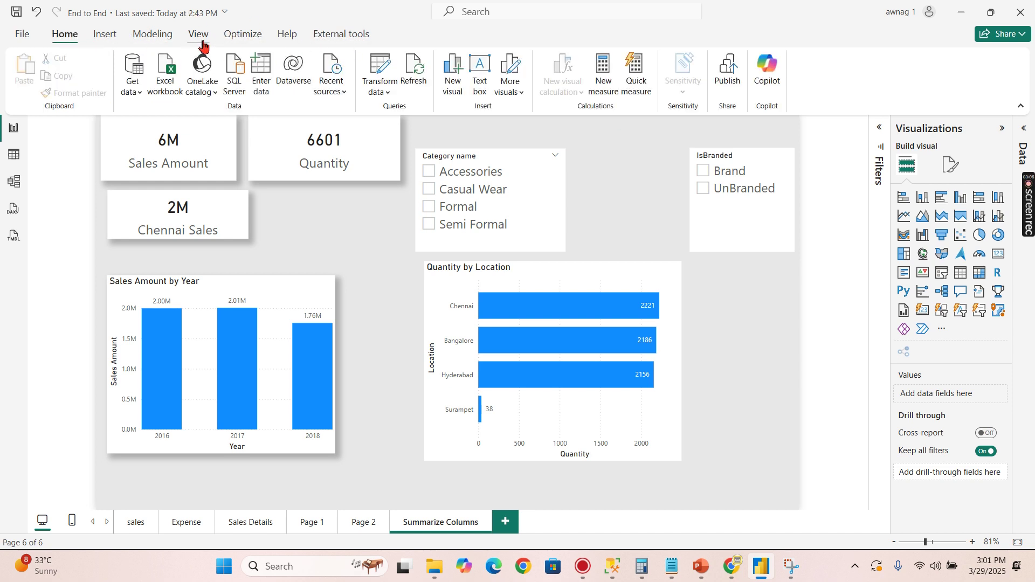
left_click(239, 42)
left_click(162, 75)
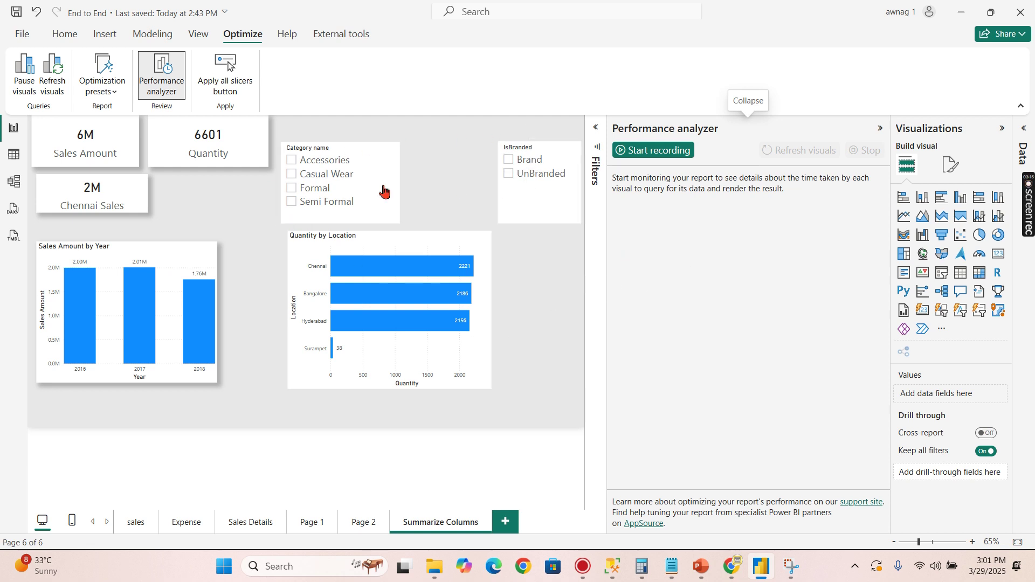
- Record and refresh all visuals, then expand Sales Amount by Year (17 ms DAX query, 63 ms display)
left_click(646, 152)
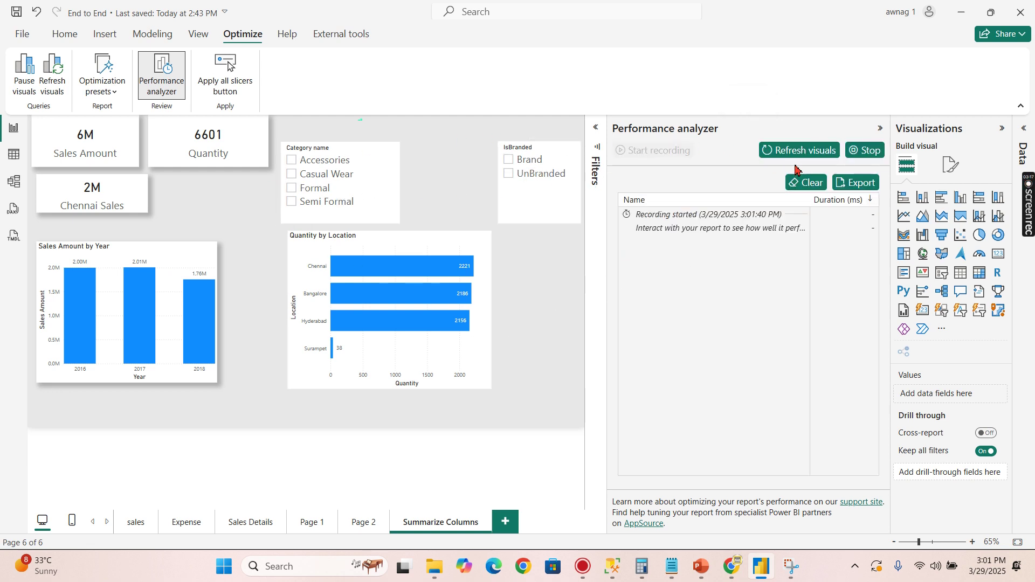
left_click(795, 156)
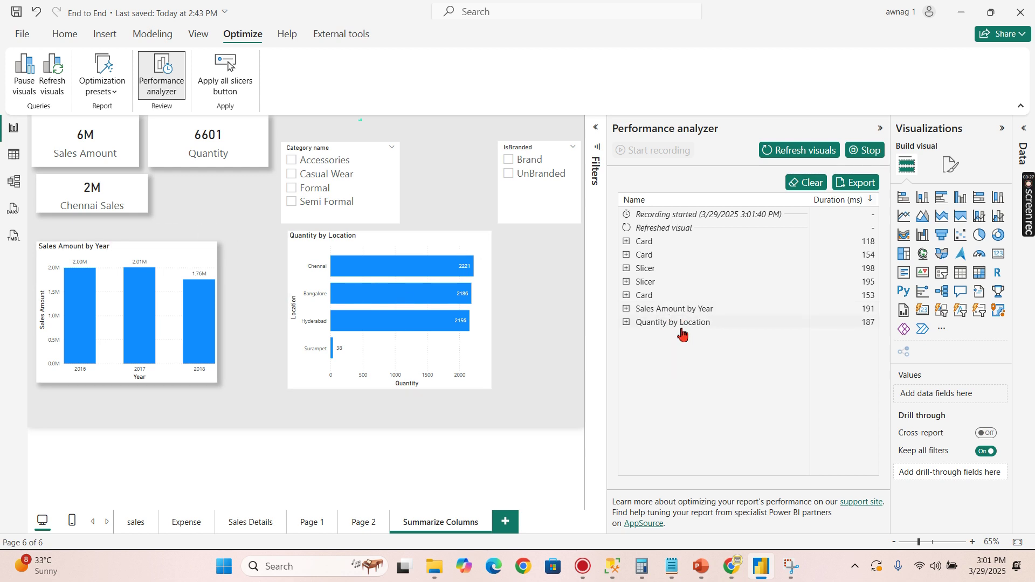
left_click(627, 309)
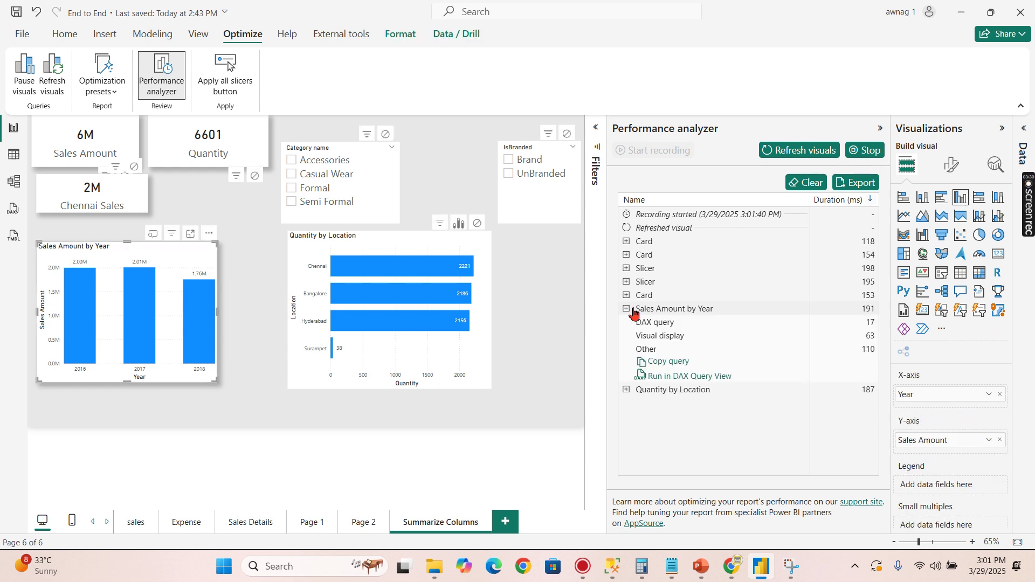
- Run the Sales Amount by Year query in DAX query view, showing 2016–2018 sales
left_click(683, 376)
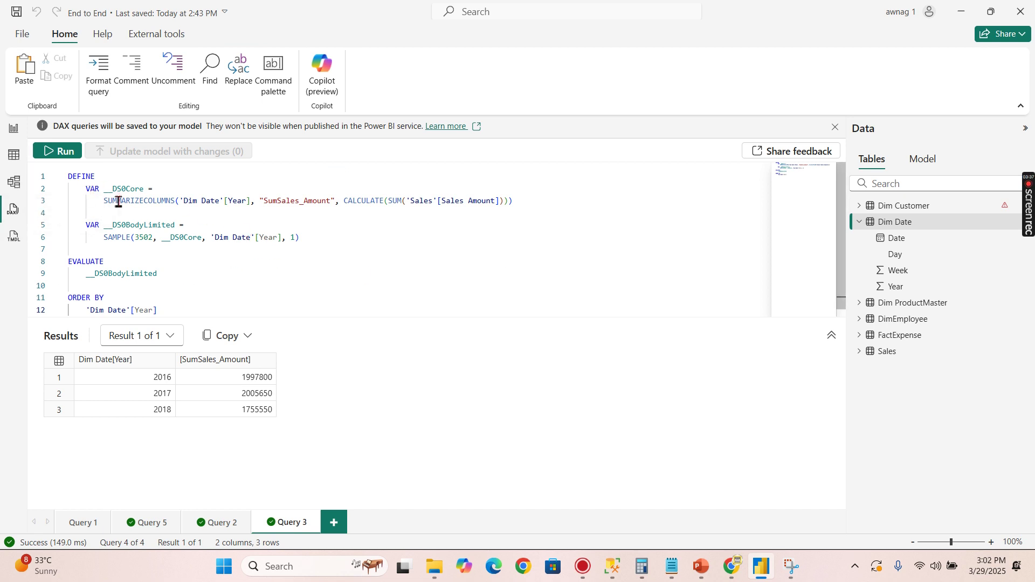
mouse_move(119, 203)
- Revisit the SUMMARIZECOLUMNS Syntax slide in PowerPoint, then return to Power BI Desktop
left_click(700, 566)
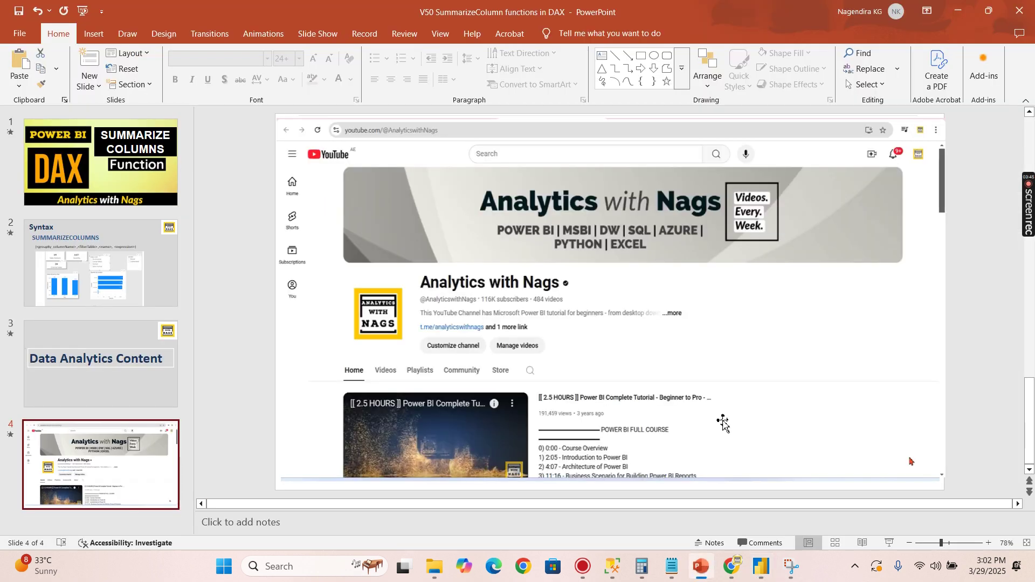
left_click(172, 287)
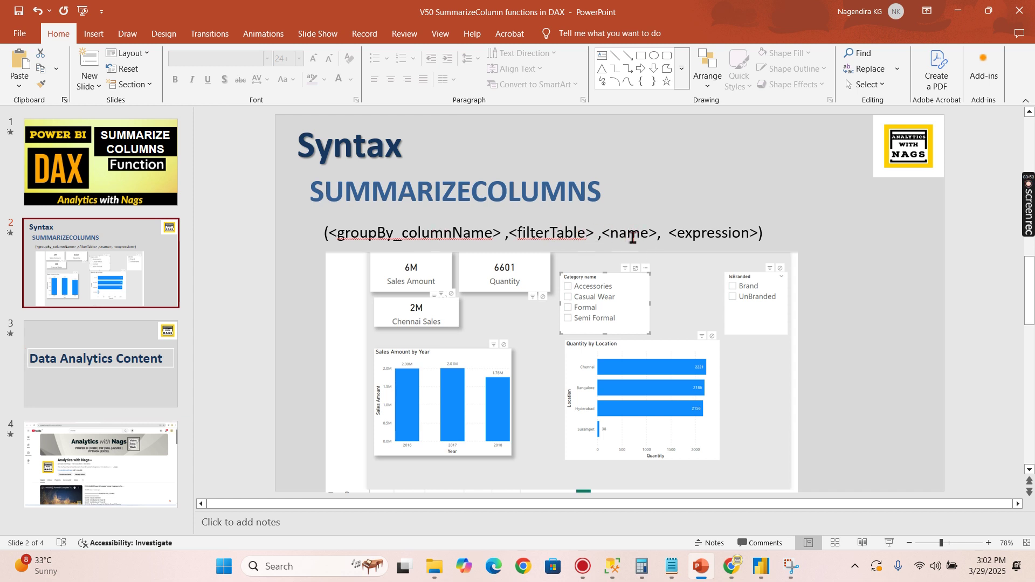
key("alt+Tab")
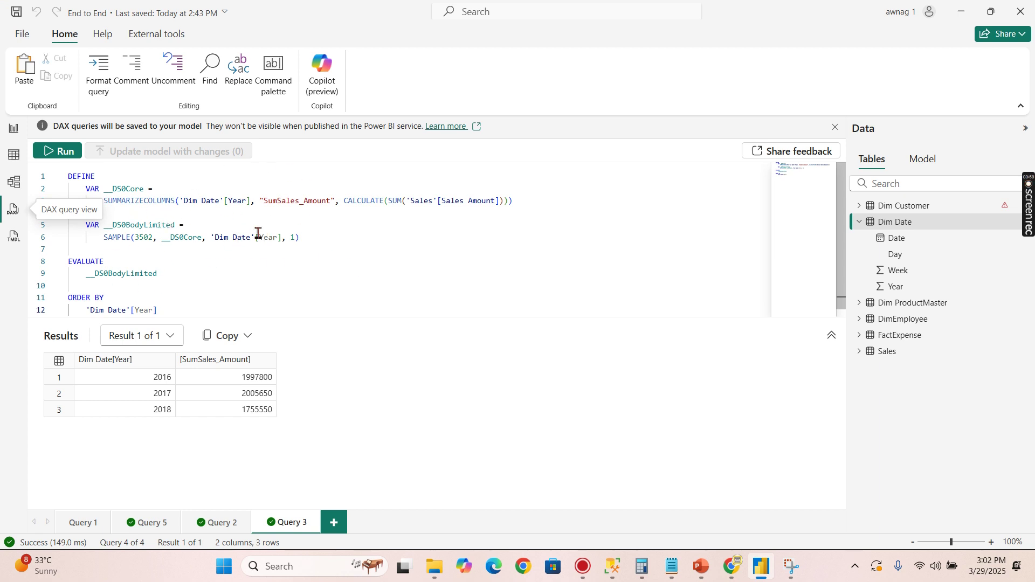
- Run the Quantity by Location chart's query in DAX query view, then return to the report
scroll(161, 290, "down", 1)
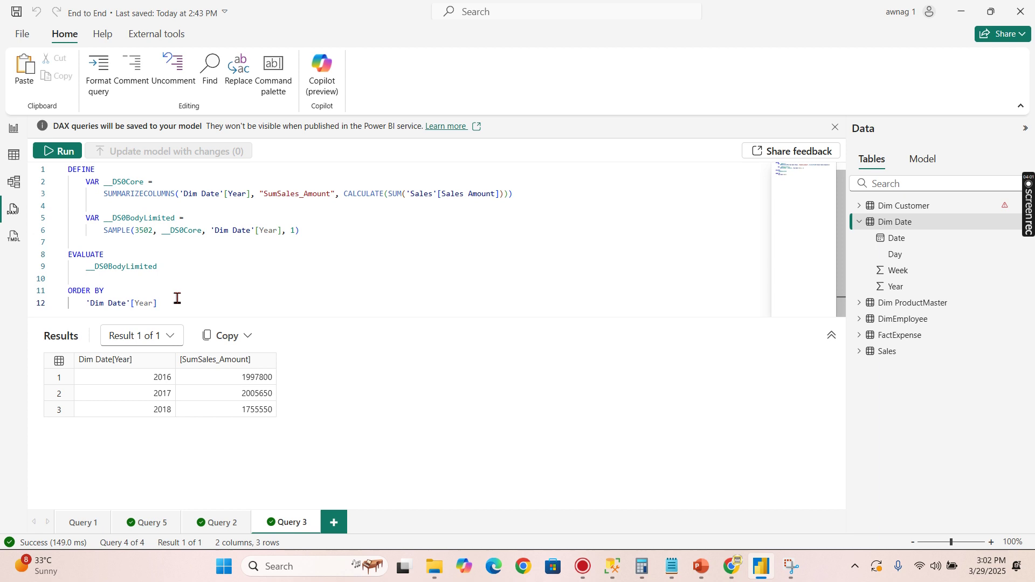
left_click(13, 129)
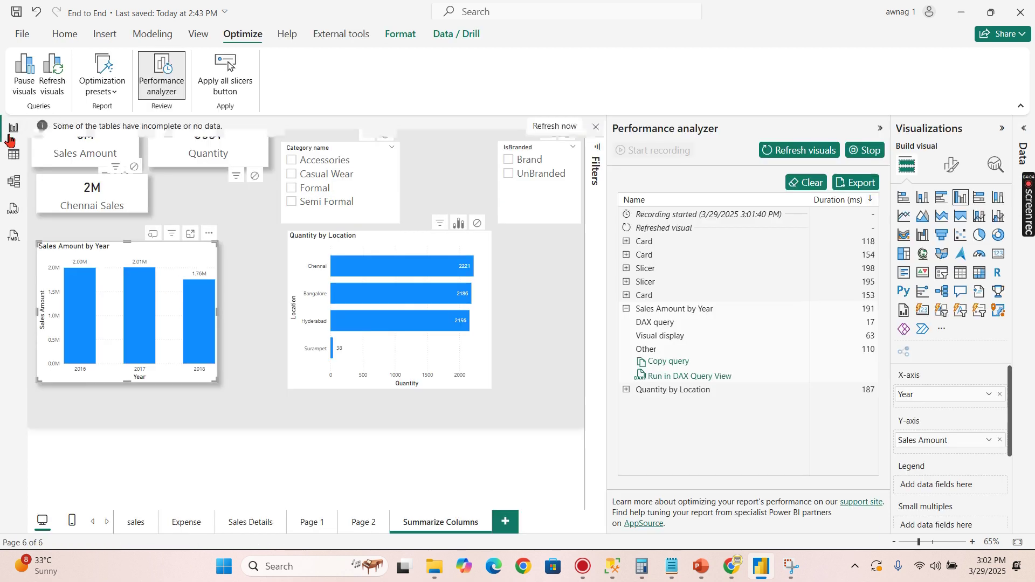
left_click(332, 251)
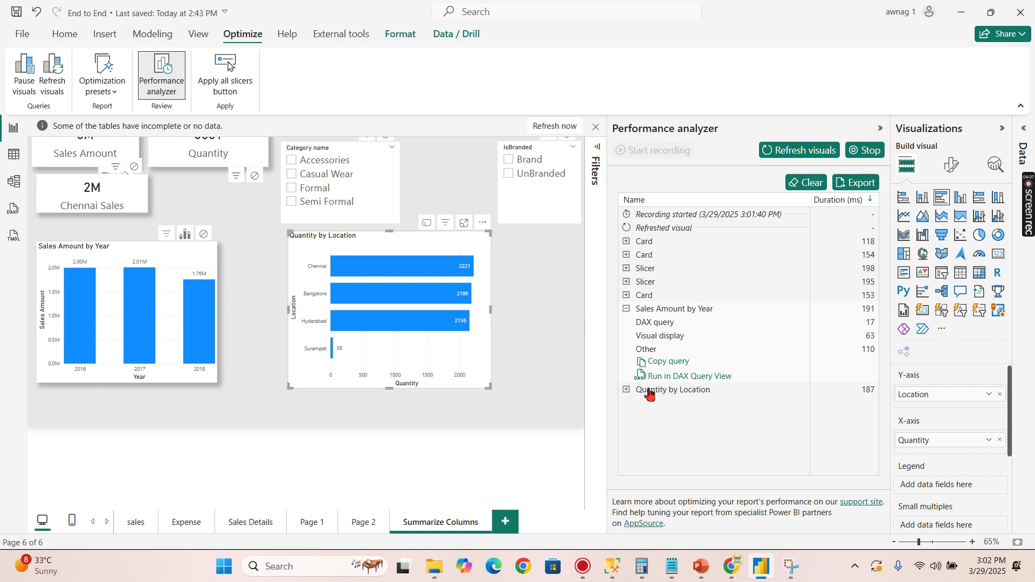
left_click(625, 389)
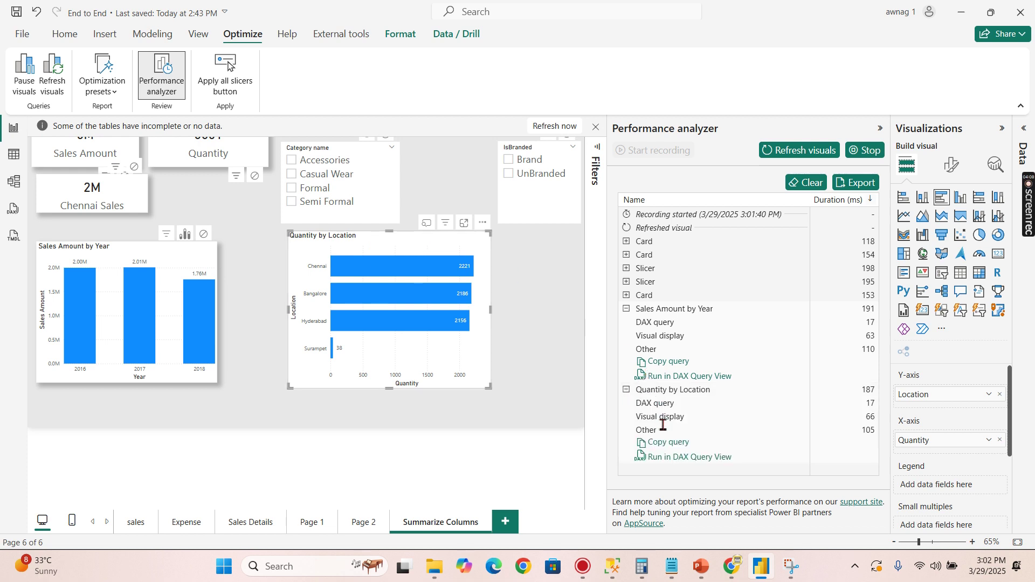
left_click(693, 458)
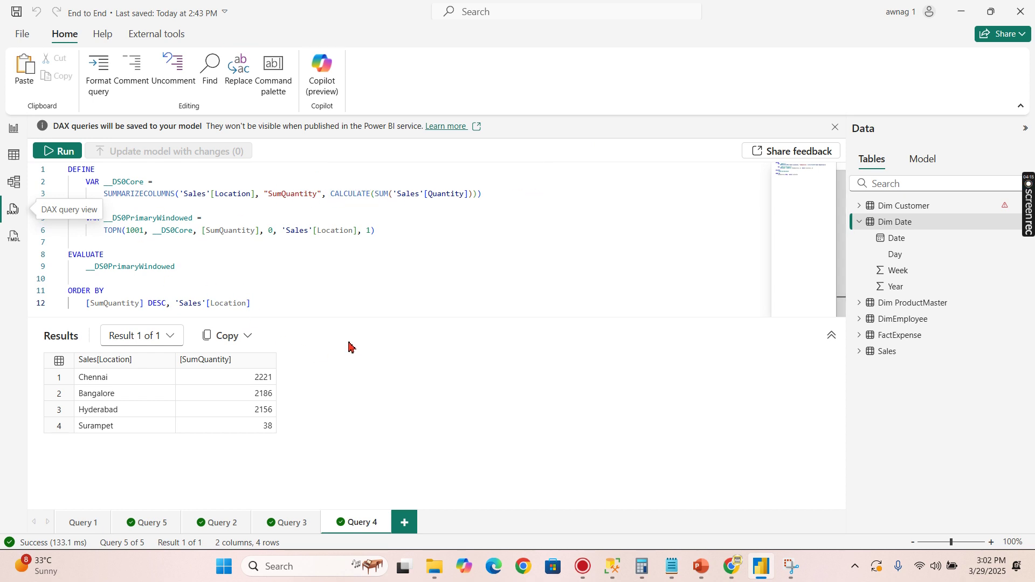
left_click(13, 132)
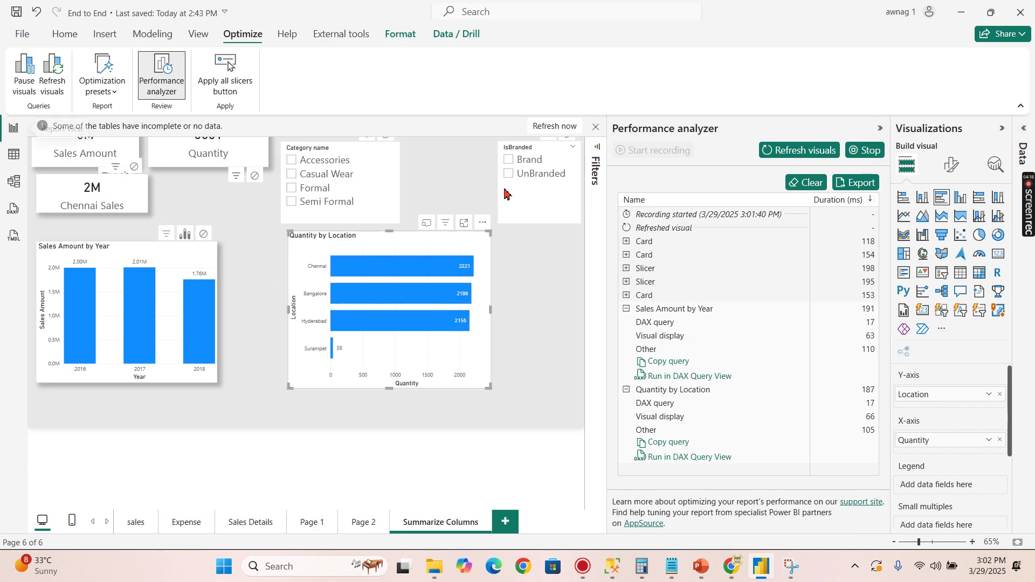
- Filter the report to Formal, Brand items and clear Performance analyzer's recorded timings
left_click(880, 131)
left_click(989, 130)
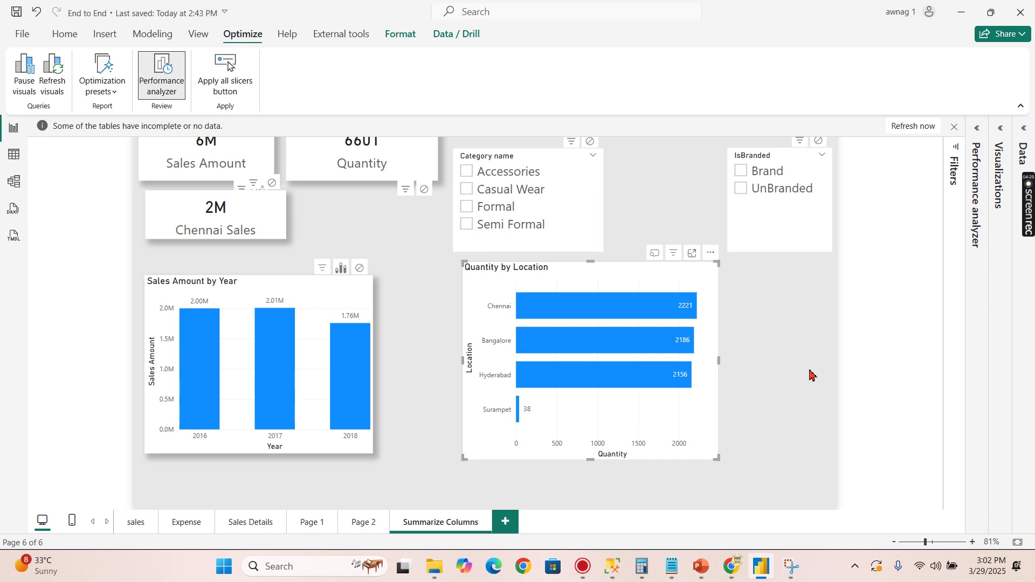
left_click(498, 198)
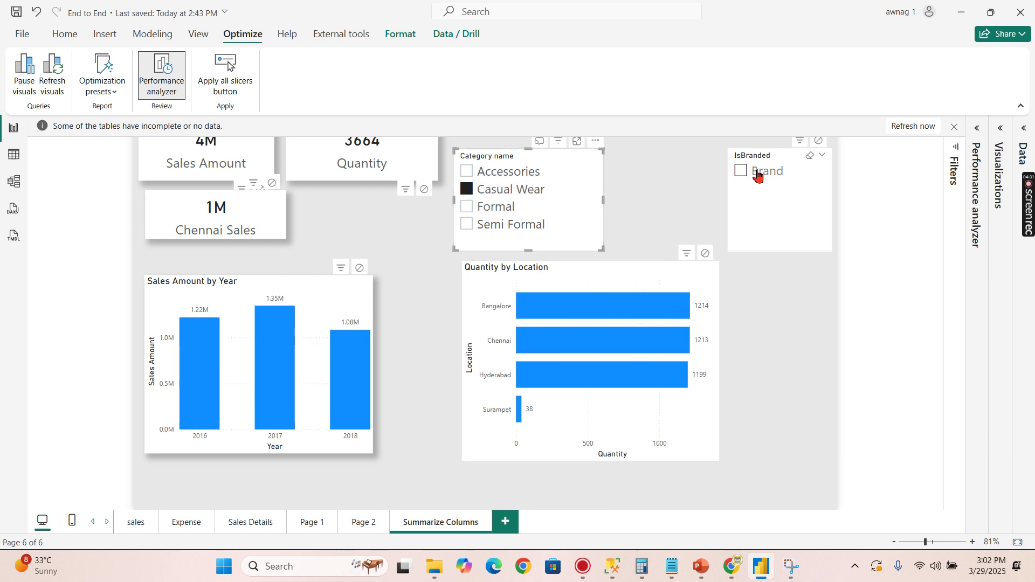
left_click(493, 208)
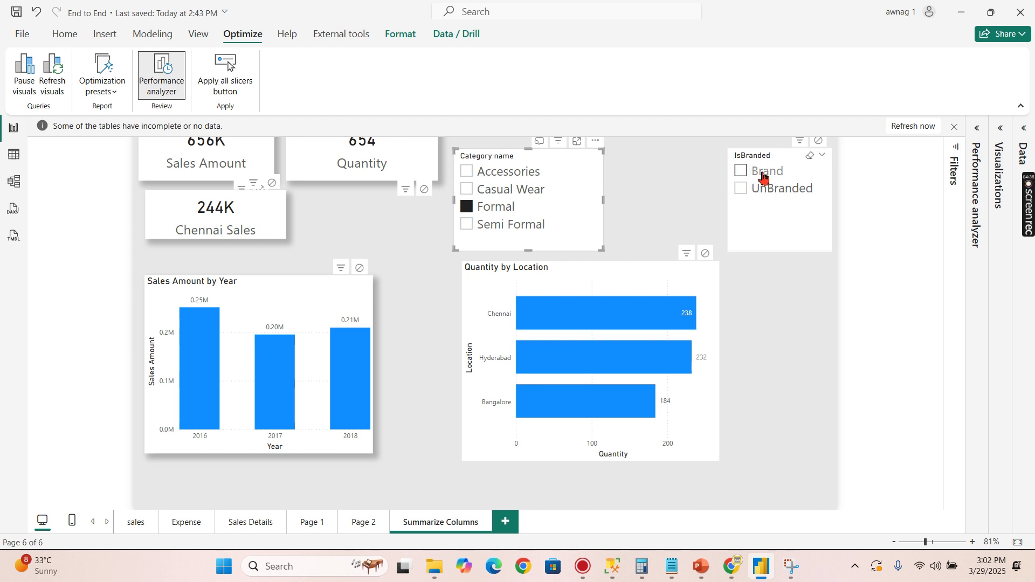
left_click(762, 176)
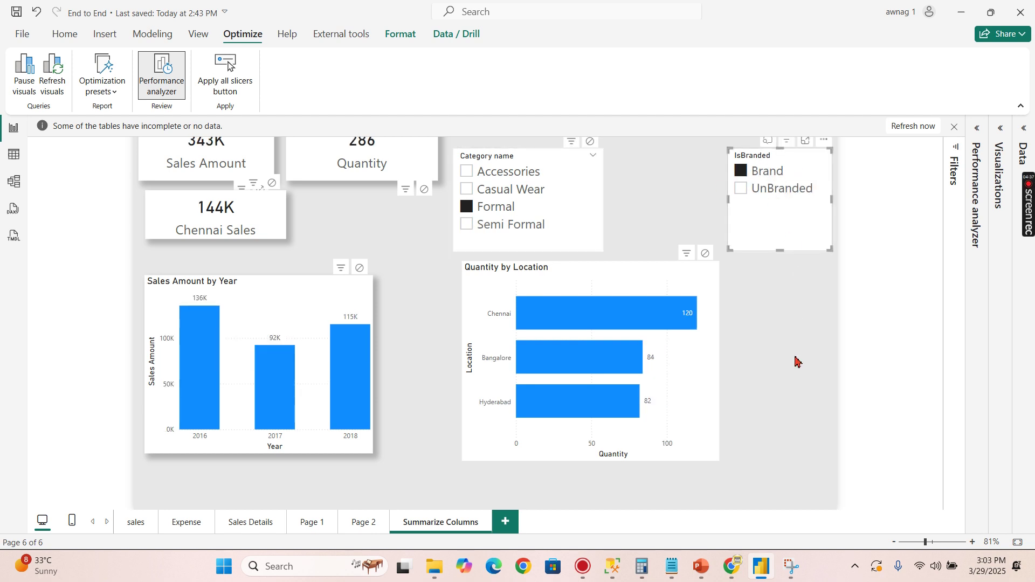
left_click(979, 130)
left_click(908, 183)
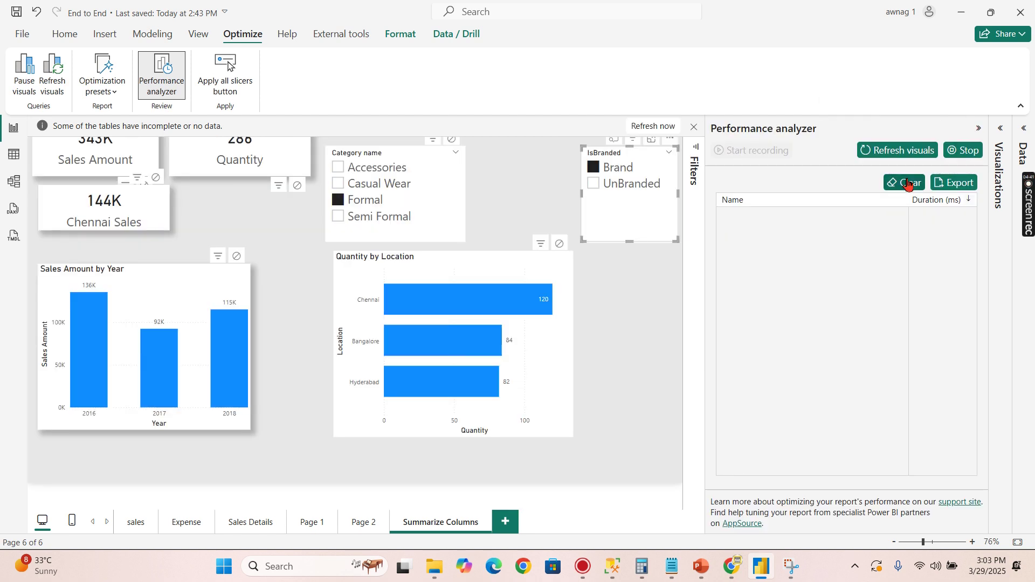
- Refresh visuals and open Quantity by Location's query as Query 6, reviewing its Formal and Brand TREATAS filters
left_click(887, 150)
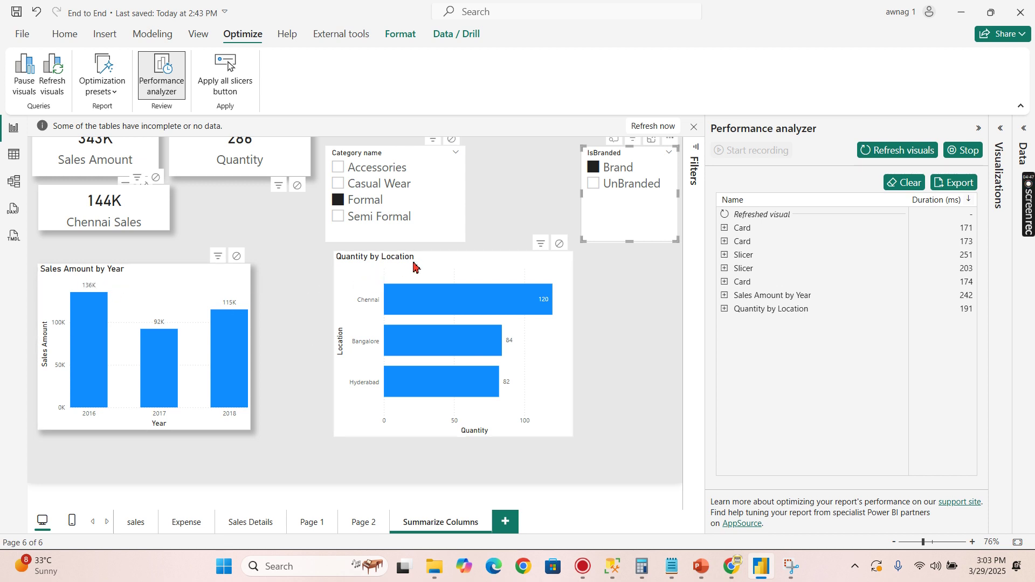
left_click(725, 309)
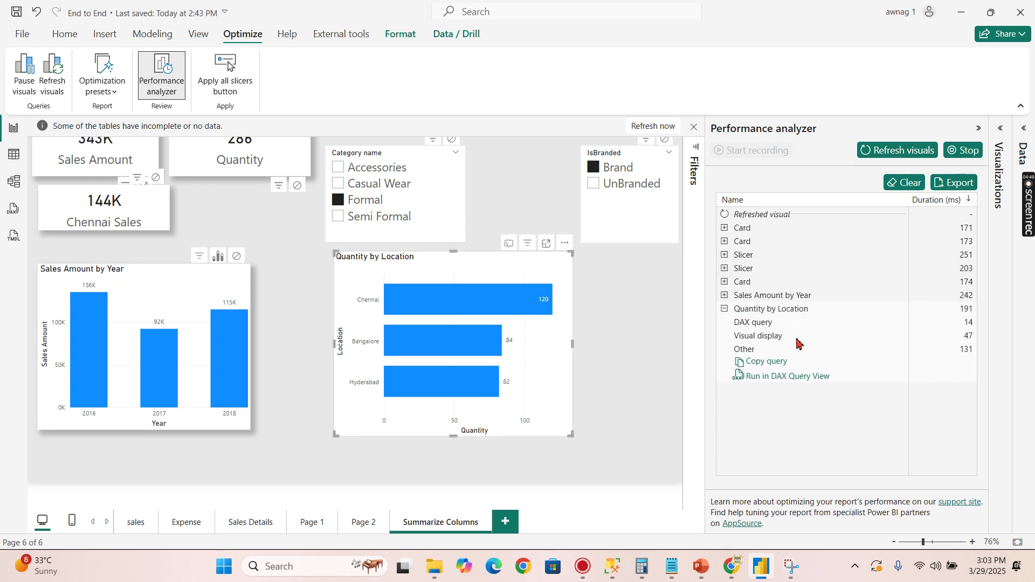
left_click(776, 377)
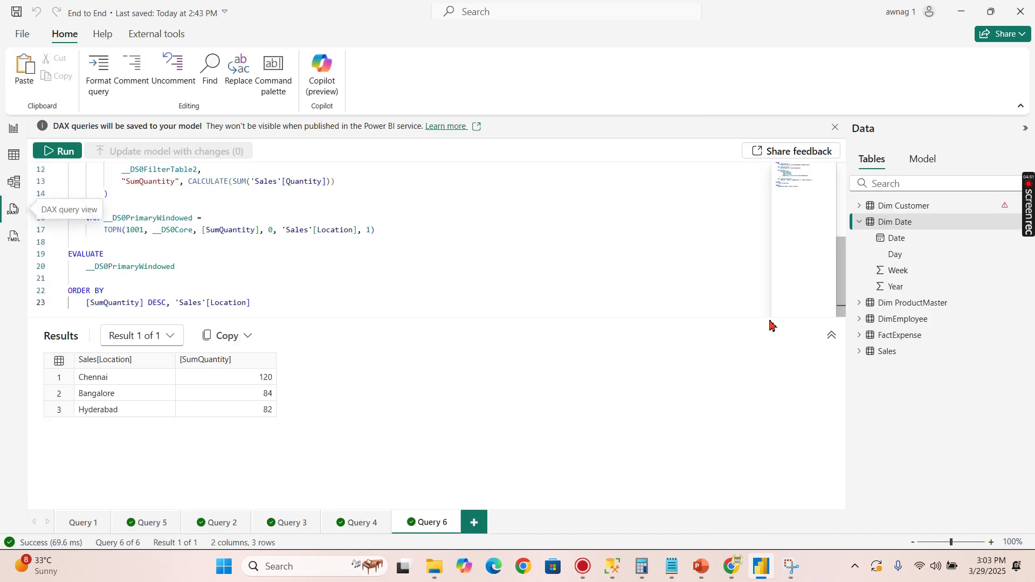
scroll(345, 202, "up", 5)
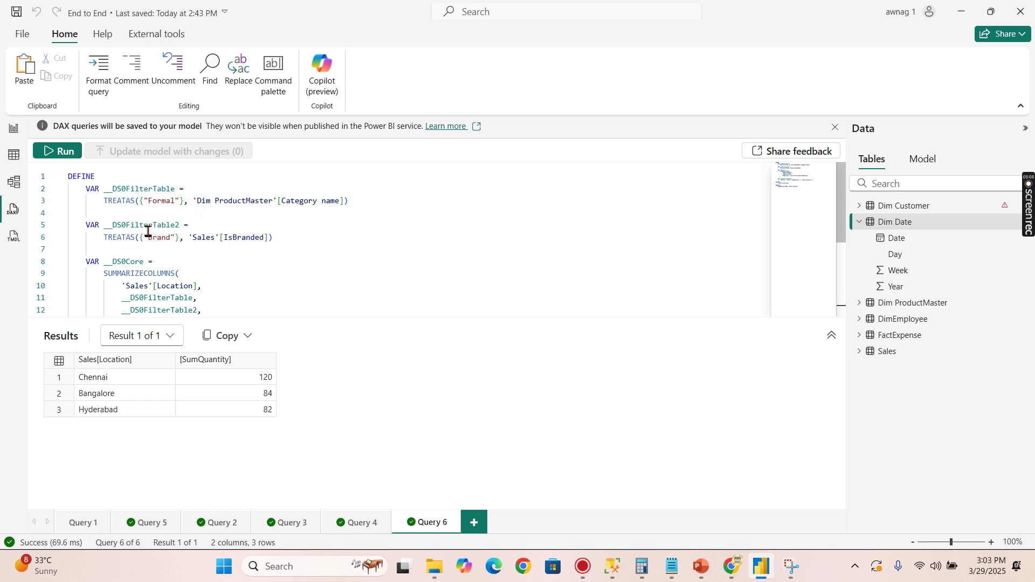
scroll(157, 234, "down", 1)
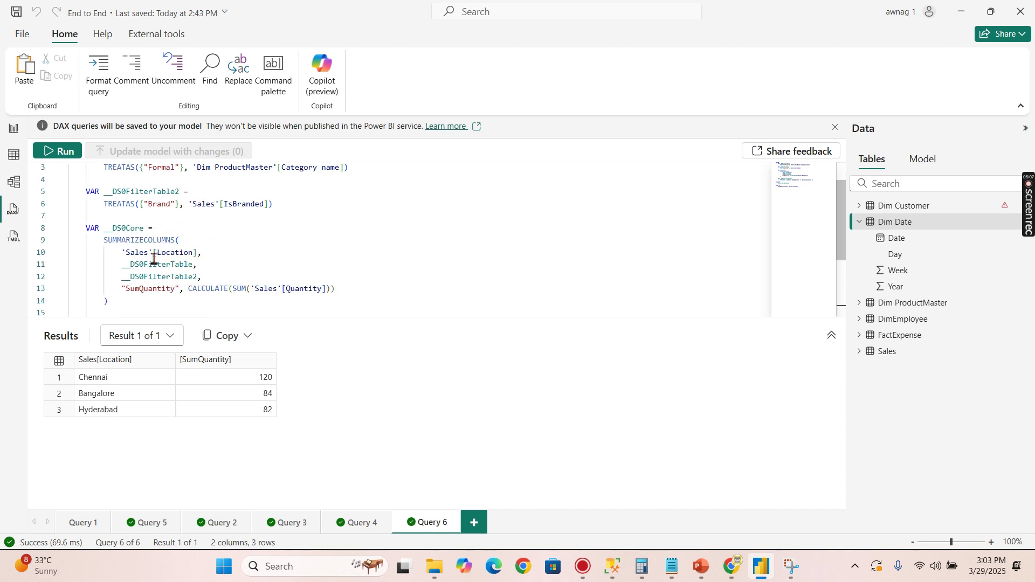
mouse_move(119, 239)
scroll(271, 230, "down", 1)
scroll(278, 241, "down", 1)
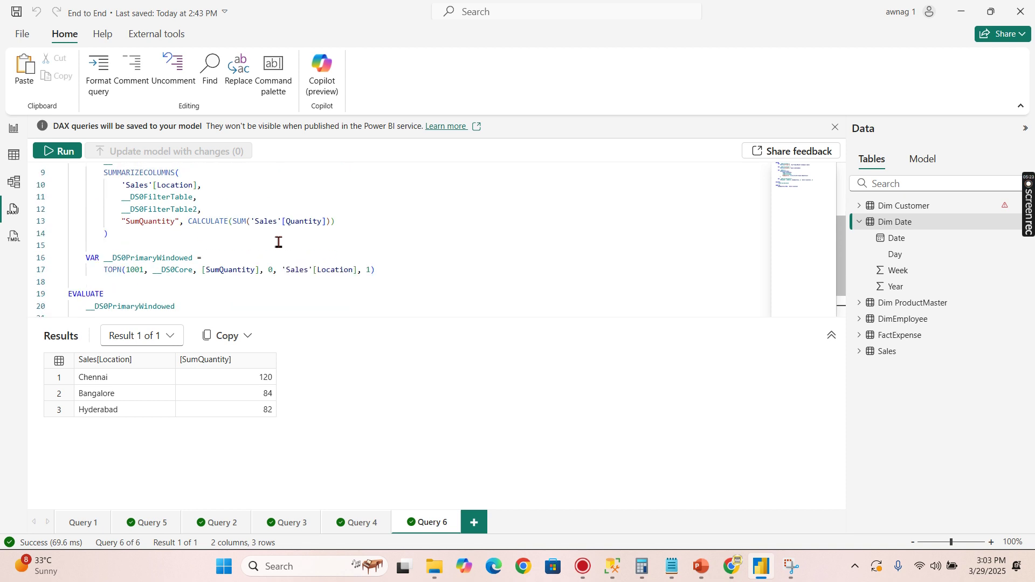
scroll(278, 242, "up", 1)
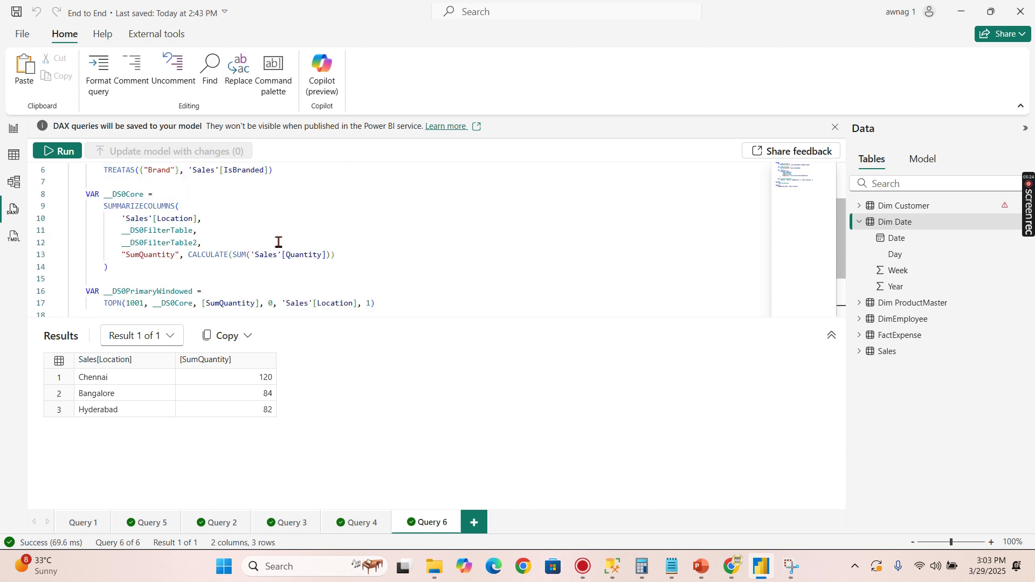
- Back on the report, collapse Performance analyzer and expand the Sales table in the Data pane
left_click(15, 132)
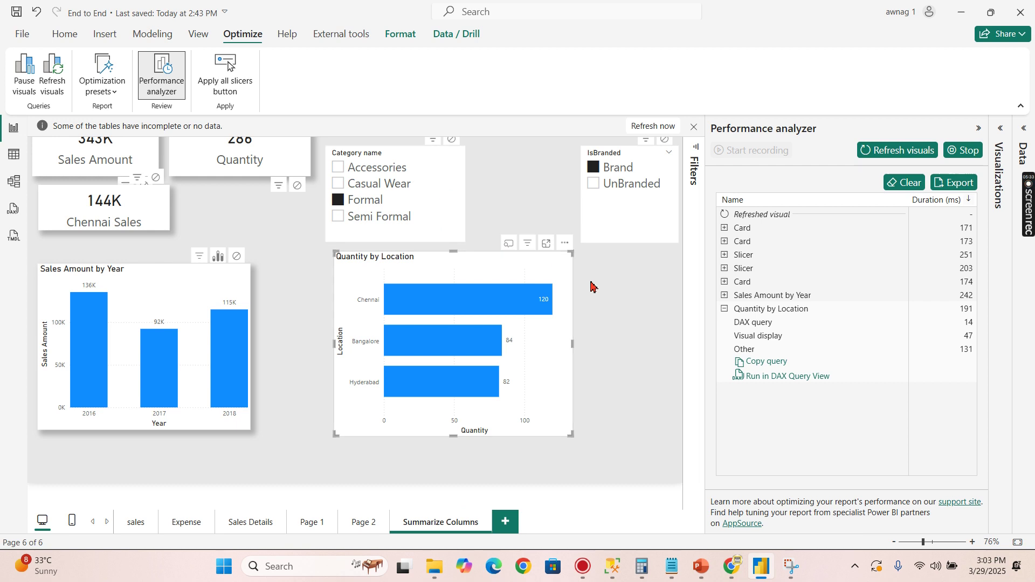
left_click(978, 129)
left_click(810, 323)
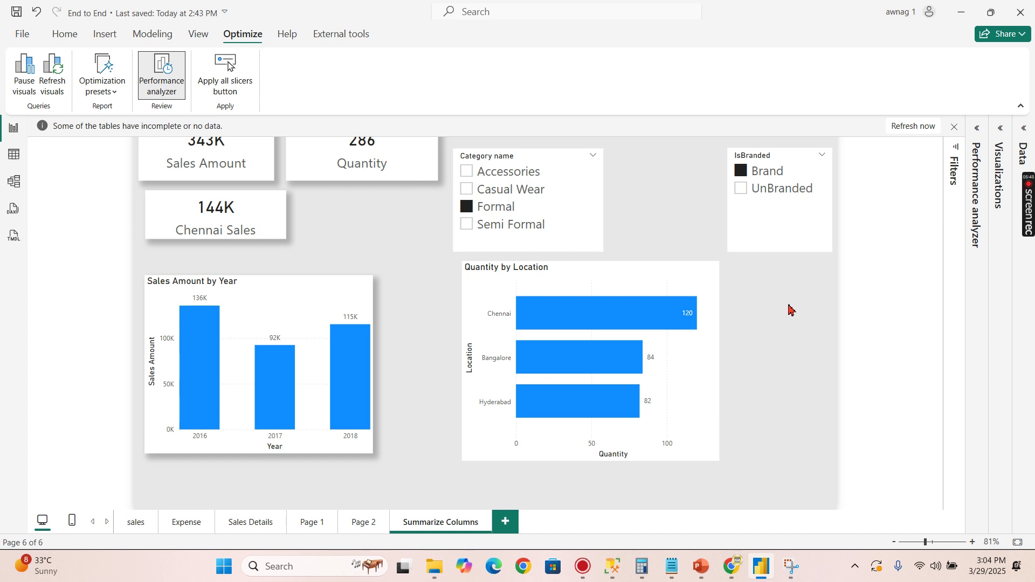
left_click(1023, 133)
left_click(625, 274)
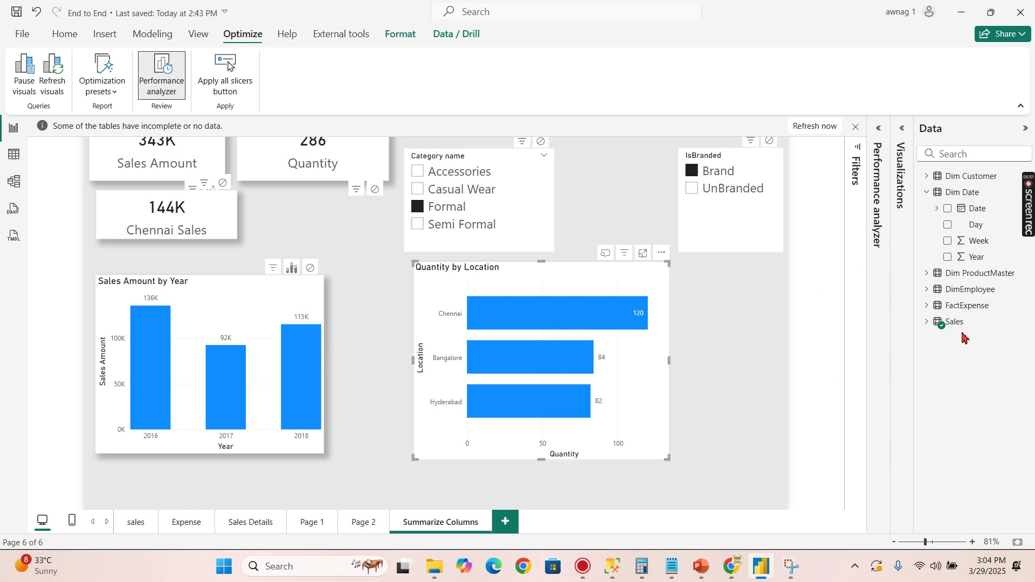
left_click(926, 322)
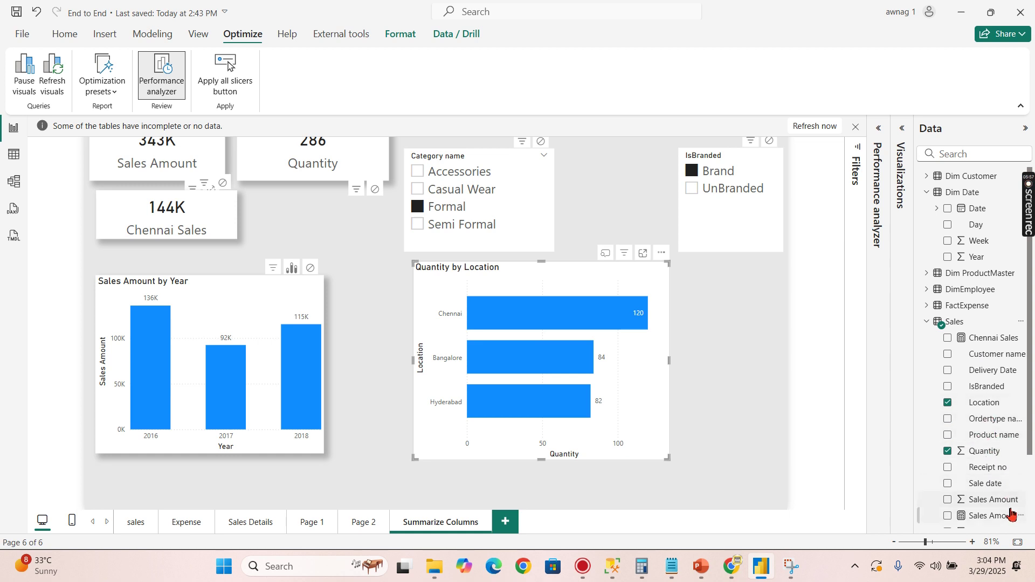
- Add Ordertype name above Location on the Quantity by Location chart's axis
scroll(1003, 496, "down", 3)
scroll(992, 485, "down", 1)
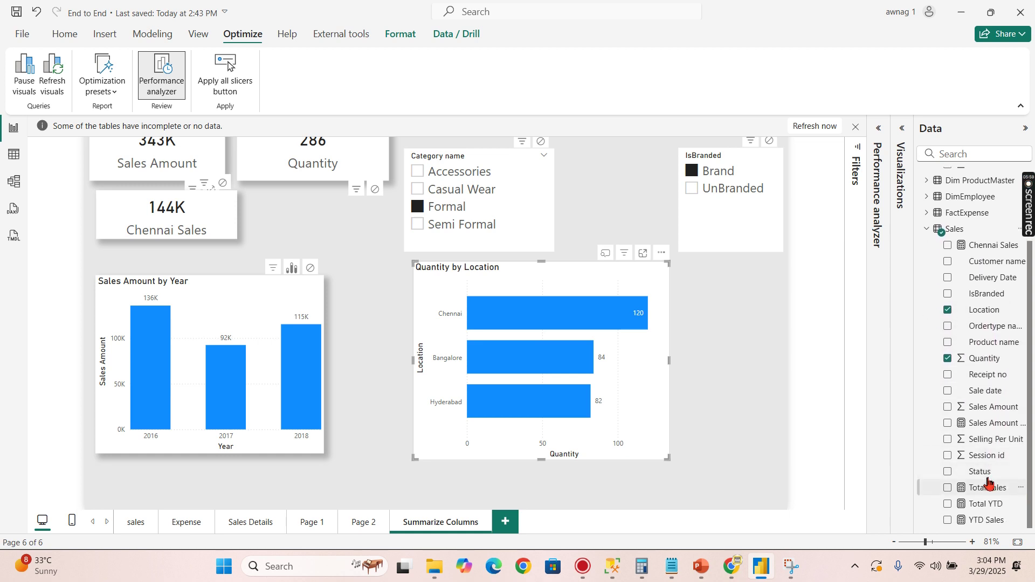
left_click(904, 130)
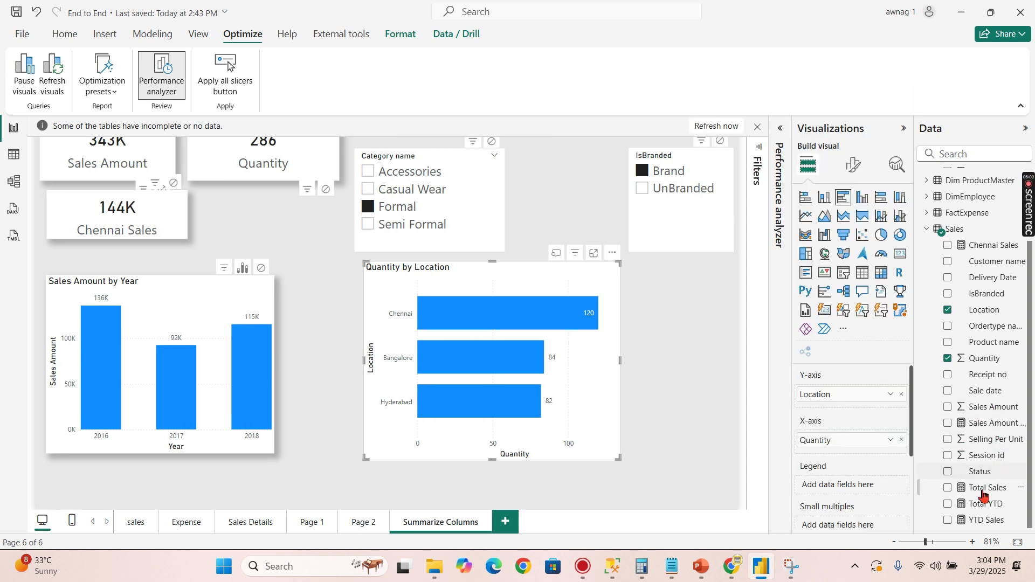
left_click_drag(979, 473, 880, 393)
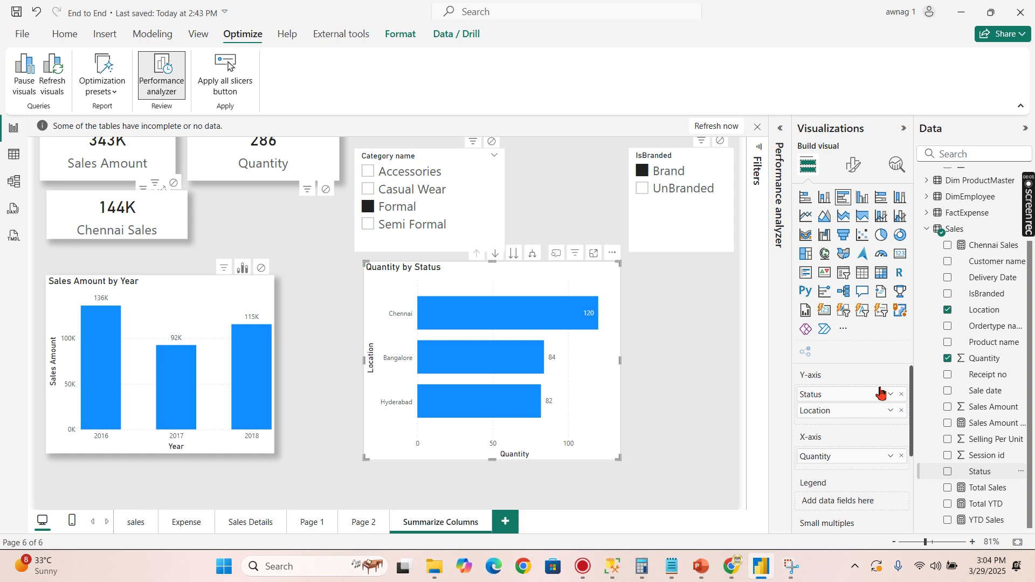
left_click(902, 394)
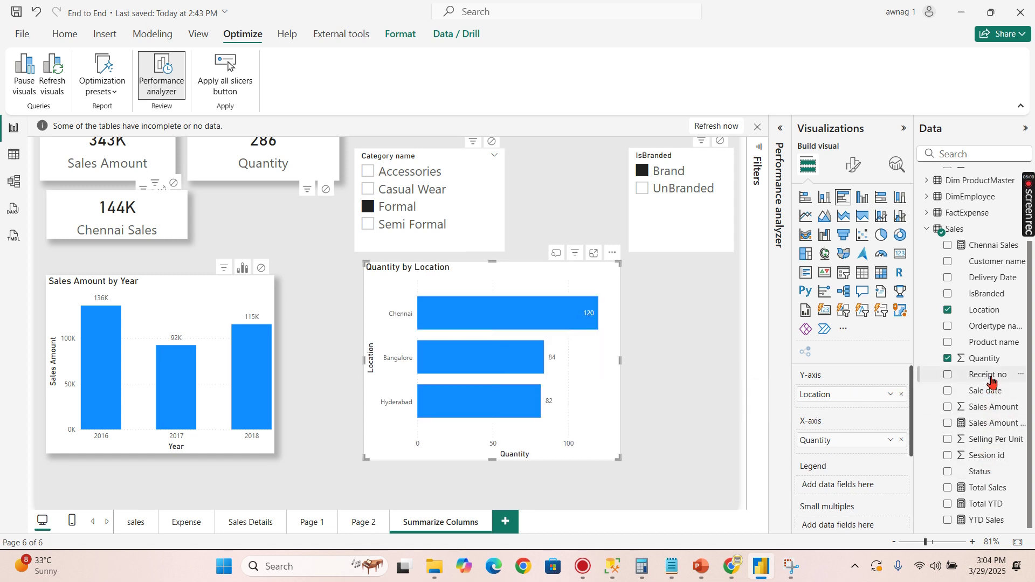
left_click_drag(988, 330, 873, 394)
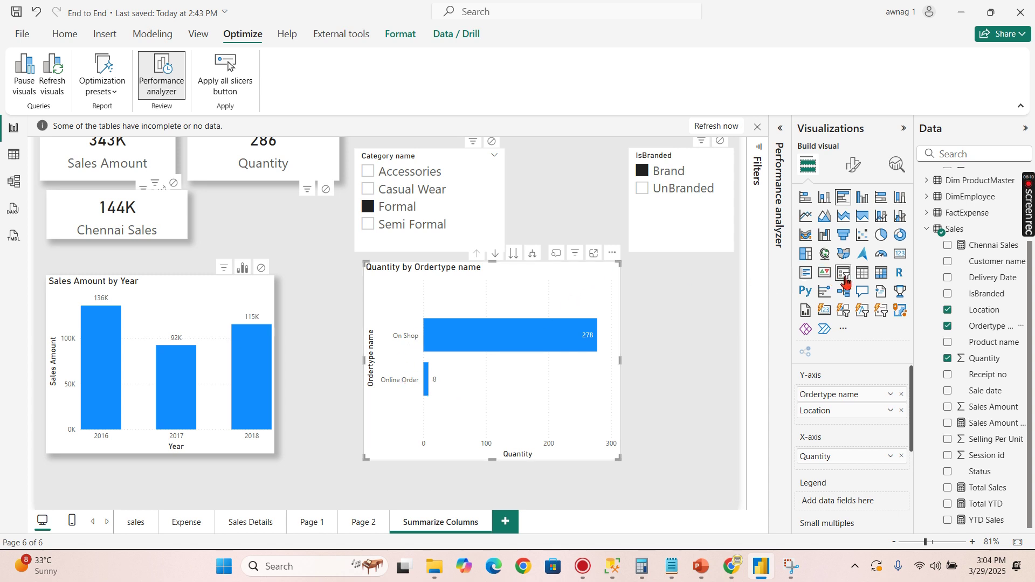
- Convert the chart to a matrix, then a table totalling 286, and reopen Performance analyzer
left_click(883, 279)
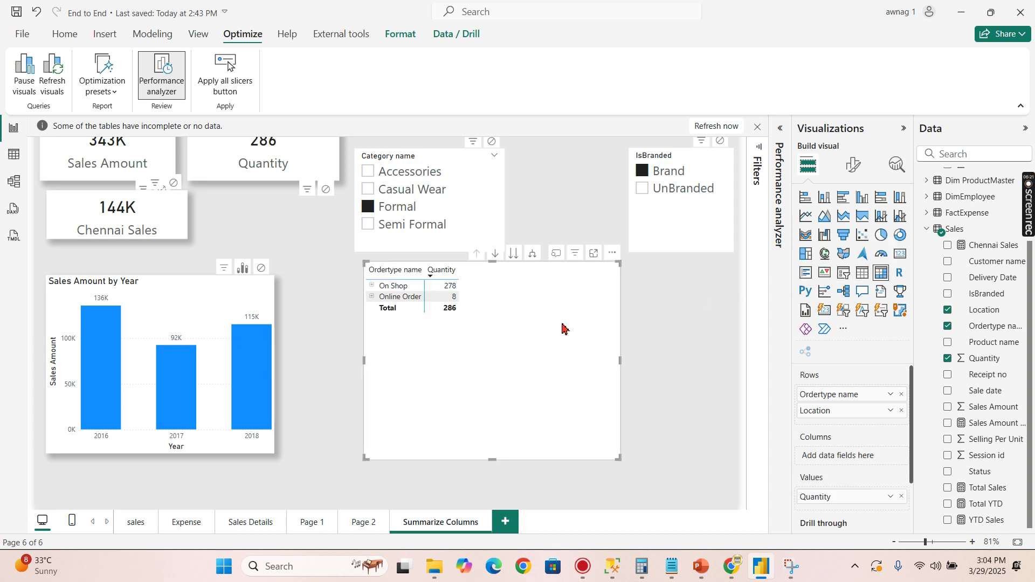
left_click(863, 274)
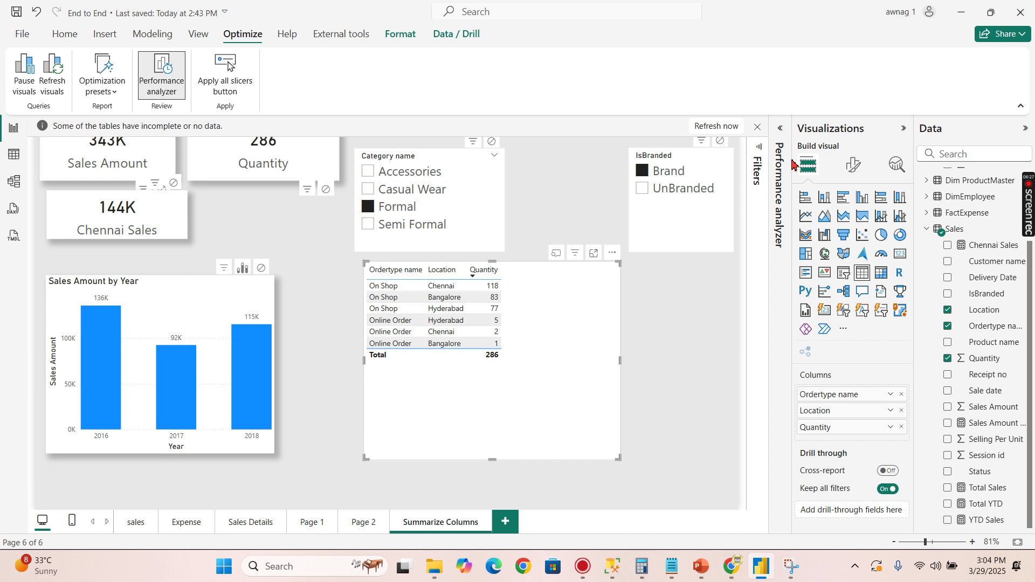
left_click(780, 130)
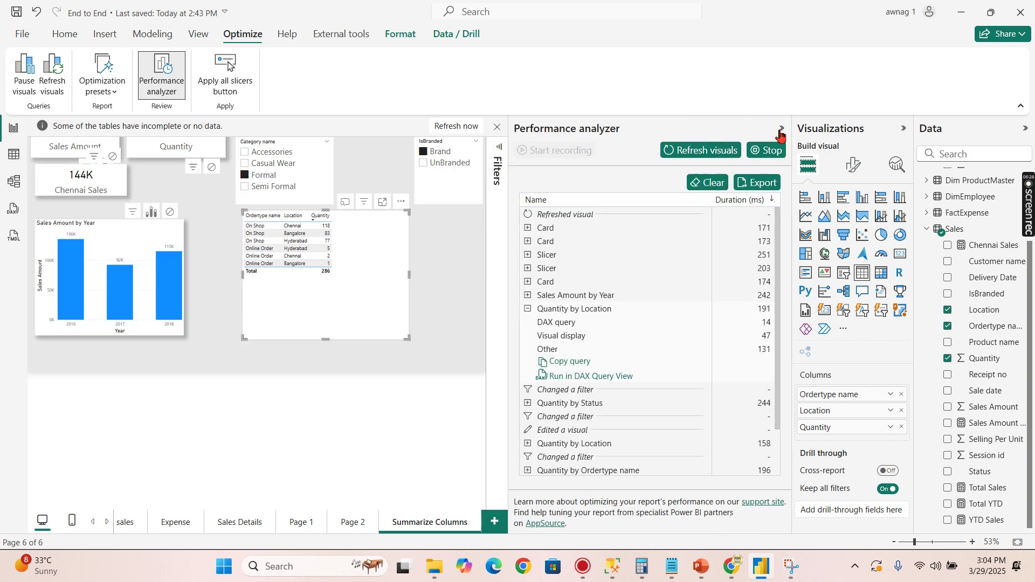
- Re-record Performance analyzer timings and send the Table visual's query to DAX query view
left_click(705, 183)
left_click(700, 150)
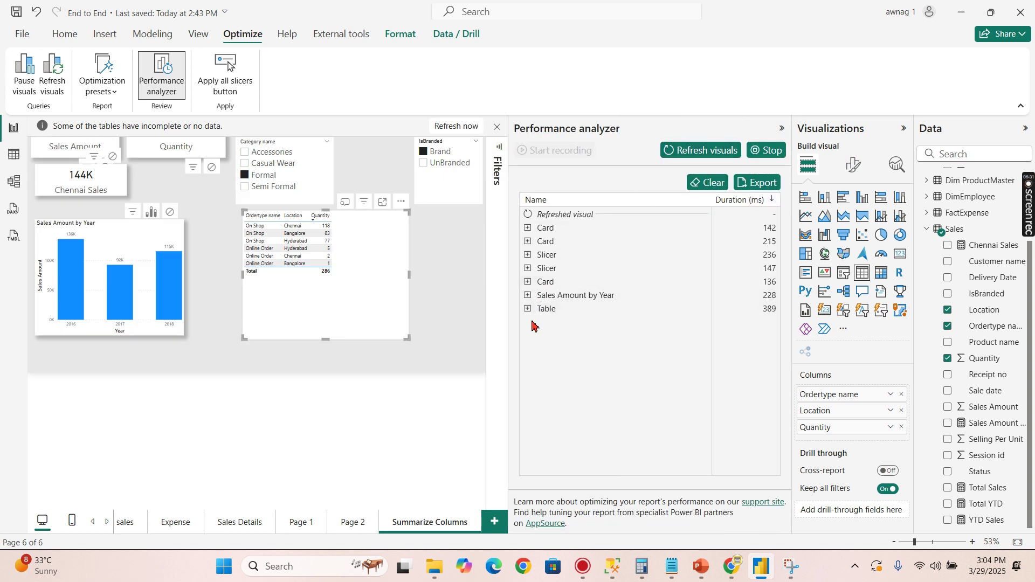
left_click(527, 309)
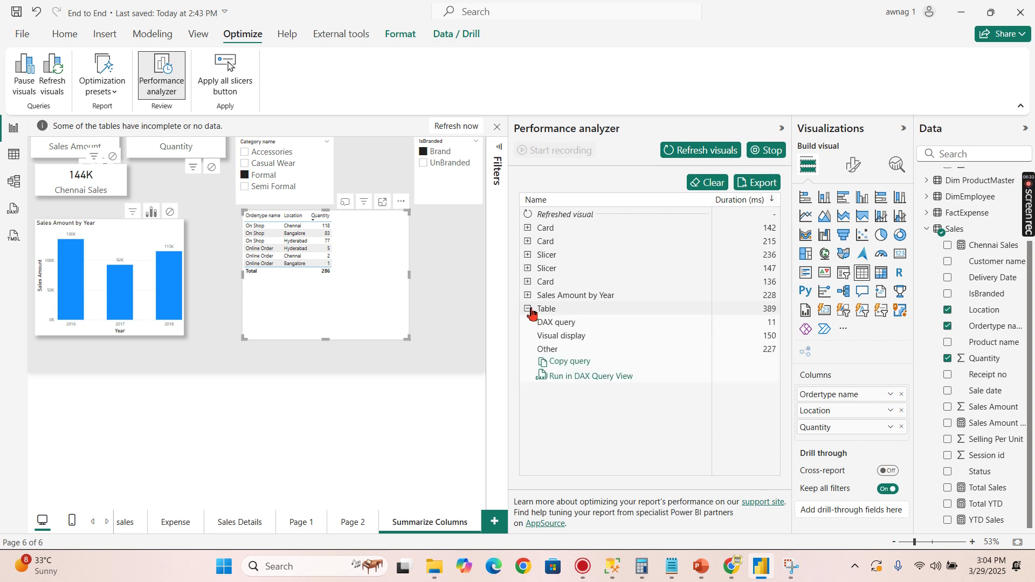
left_click(576, 377)
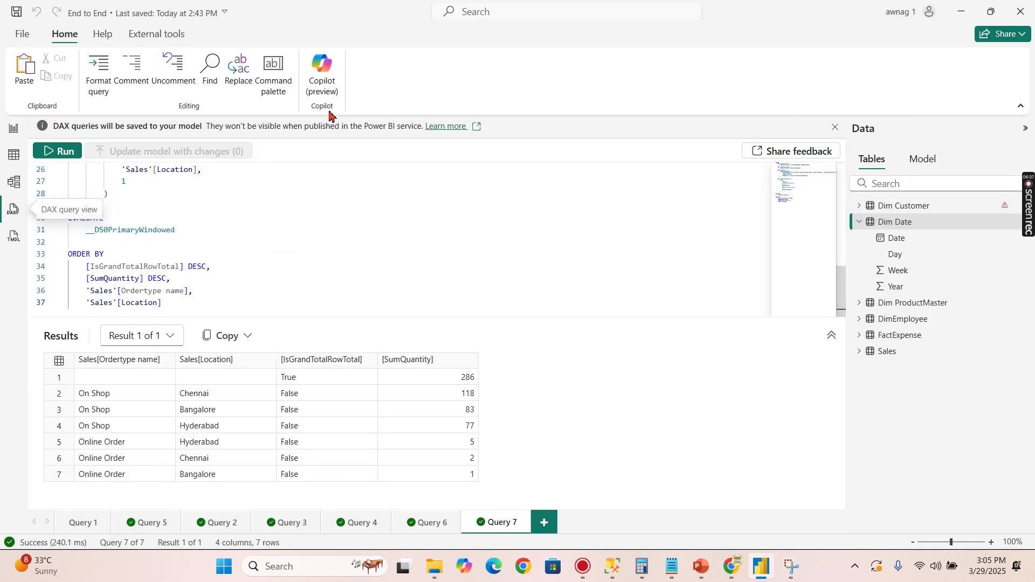
- Review Query 7's 7-row SumQuantity result, then return to the report page
scroll(343, 224, "up", 8)
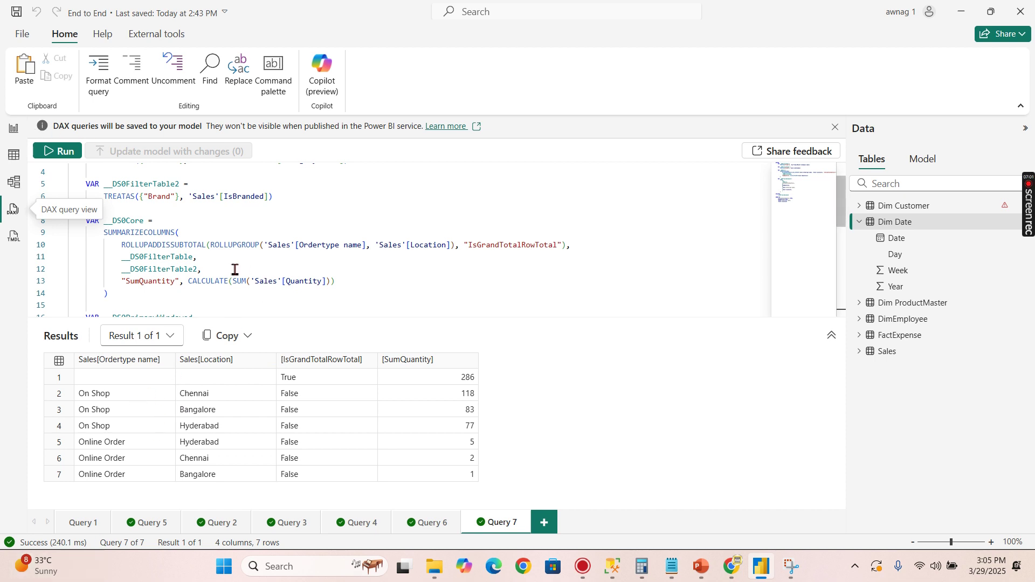
mouse_move(157, 251)
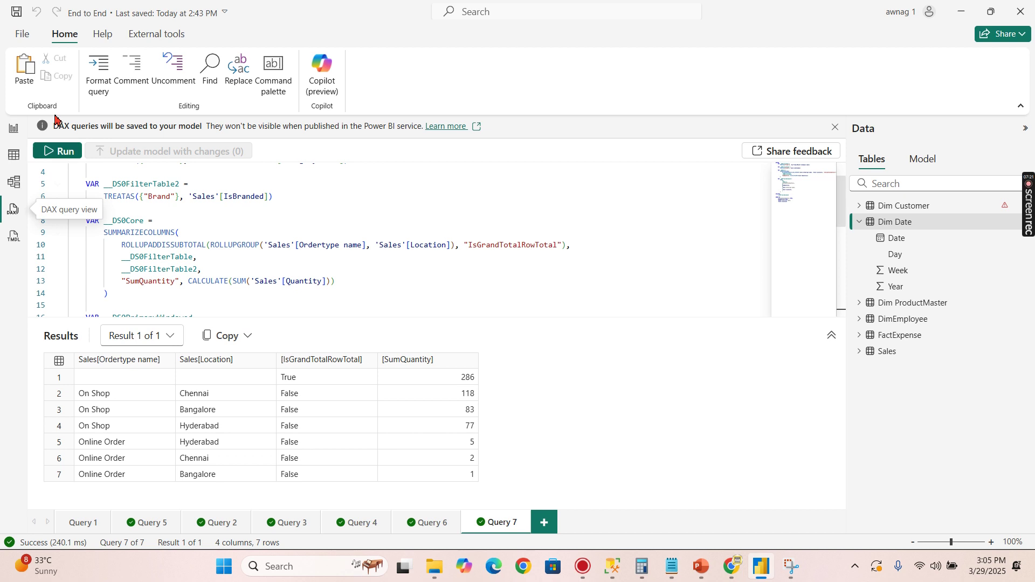
left_click(13, 130)
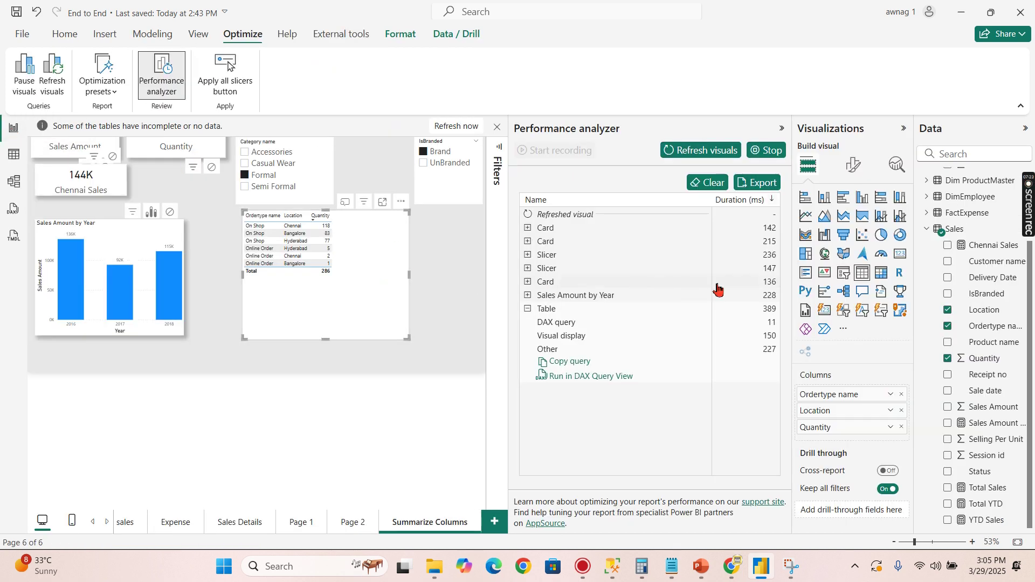
- Convert the table visual to a matrix and expand the On Shop and Online Order rows
left_click(881, 272)
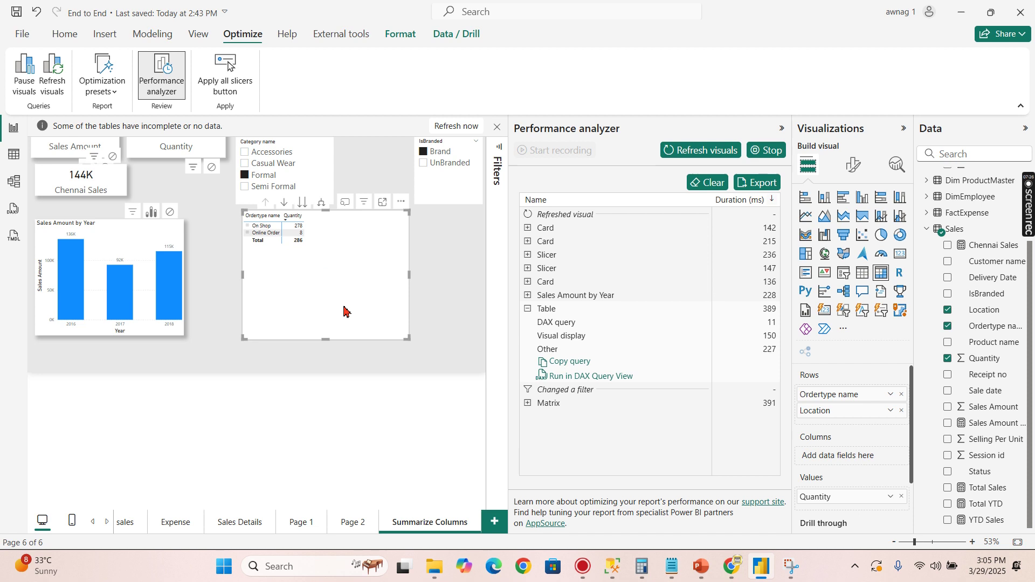
left_click(247, 226)
left_click(248, 253)
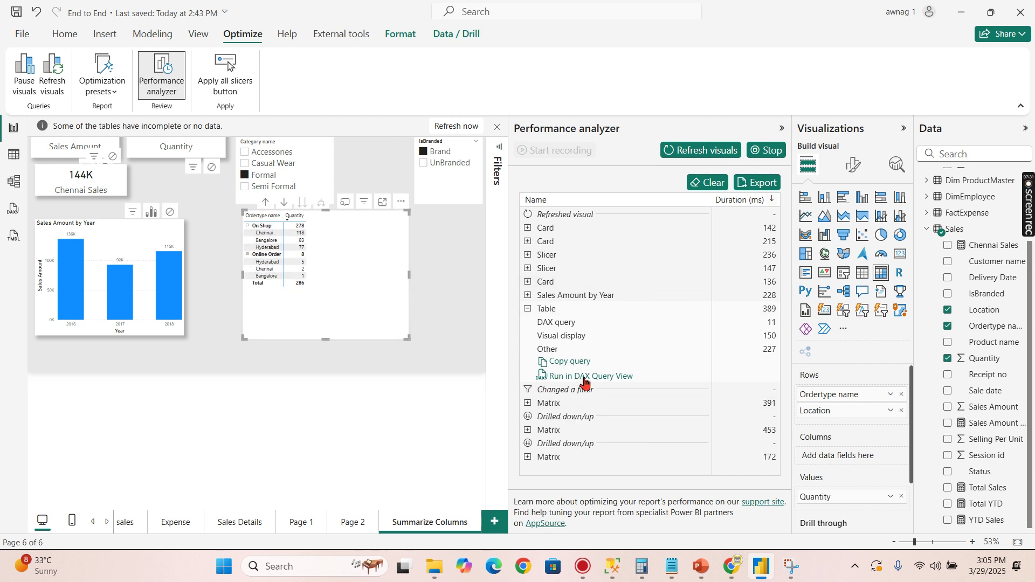
- Re-record timings, run the matrix's query as Query 8, and compare it with Query 7
left_click(723, 184)
left_click(700, 149)
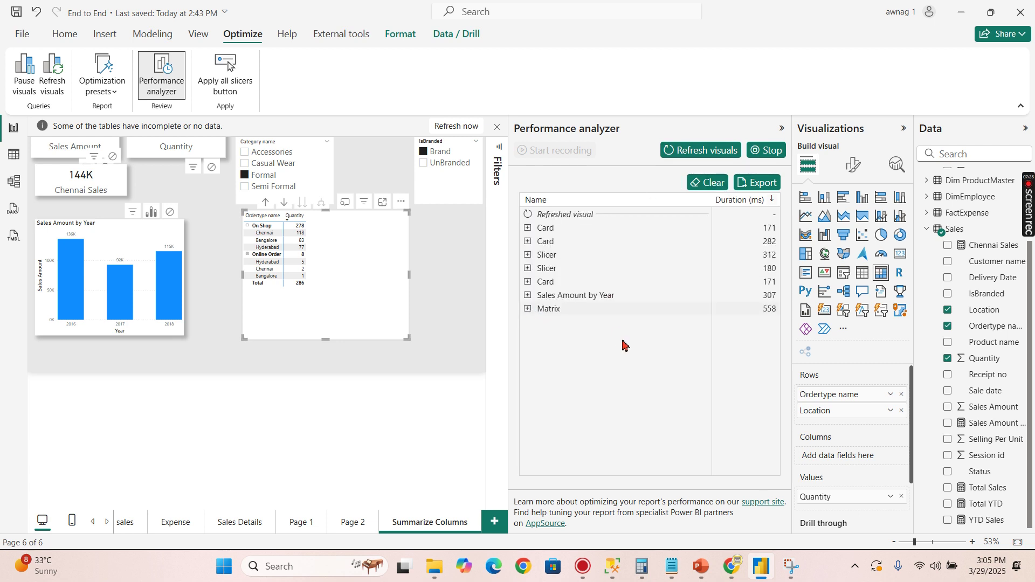
left_click(528, 308)
left_click(578, 377)
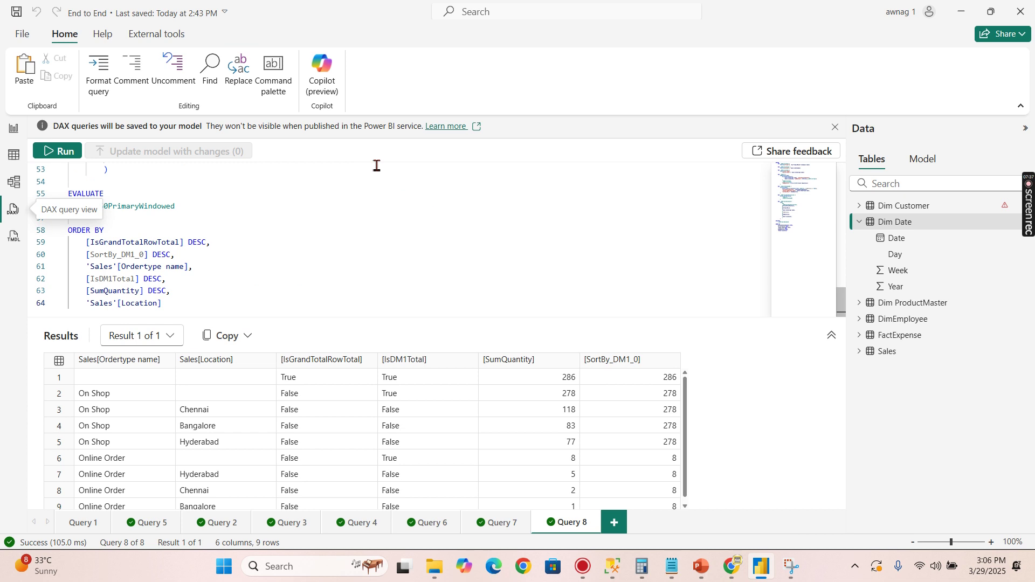
scroll(383, 222, "up", 13)
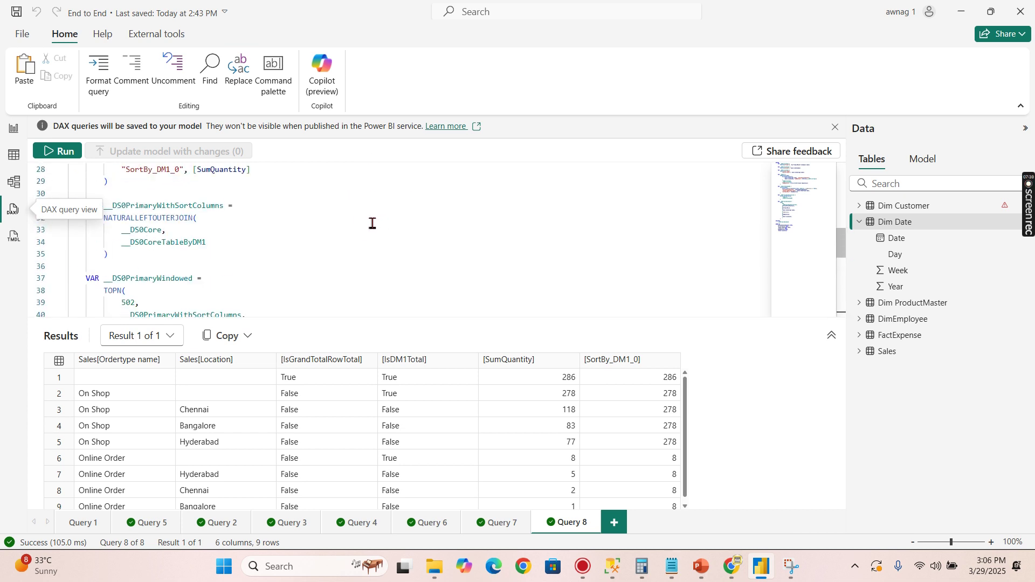
scroll(371, 223, "up", 2)
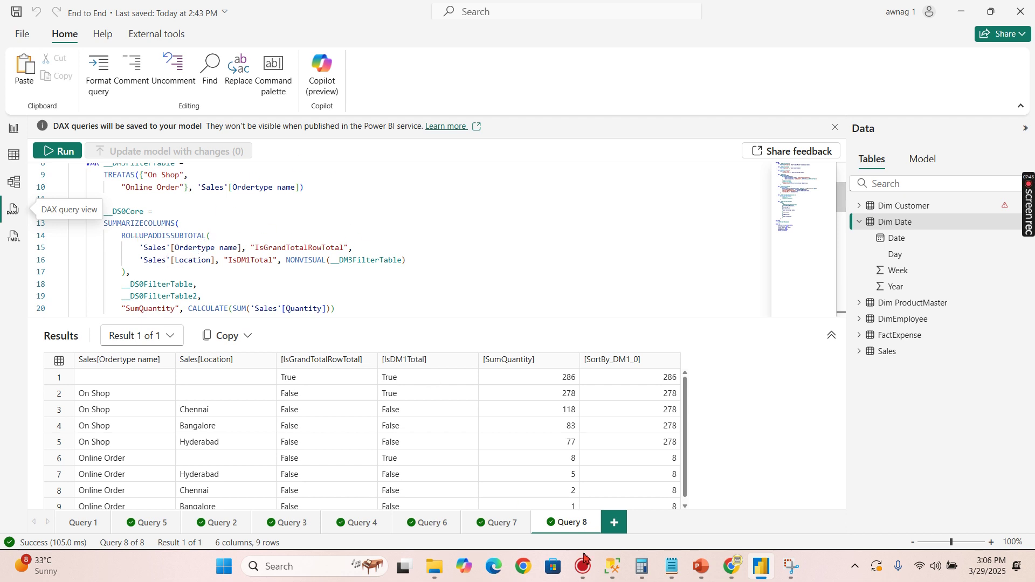
left_click(496, 522)
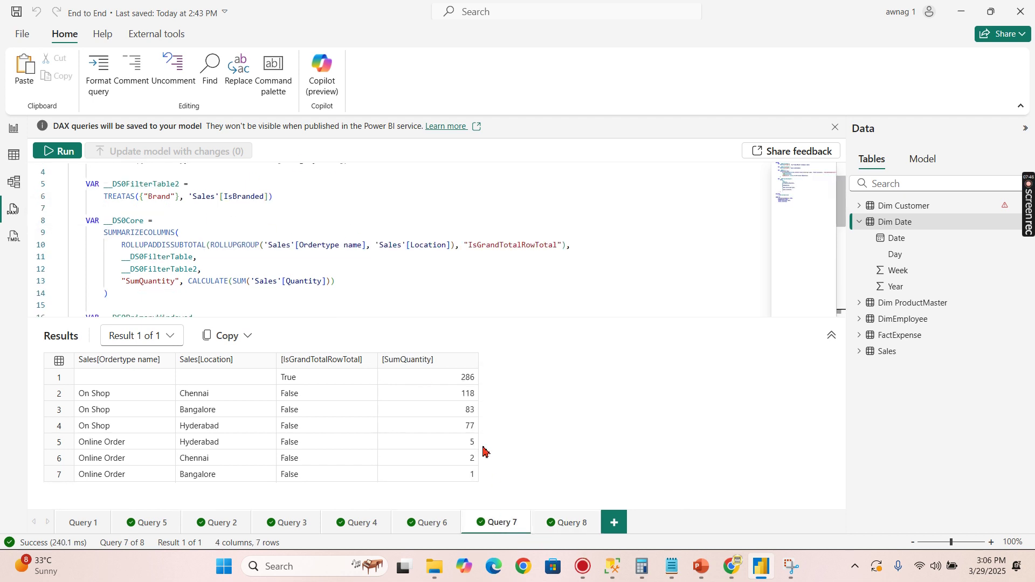
- Move the matrix left and paste a copy of it converted to a table visual
left_click(13, 131)
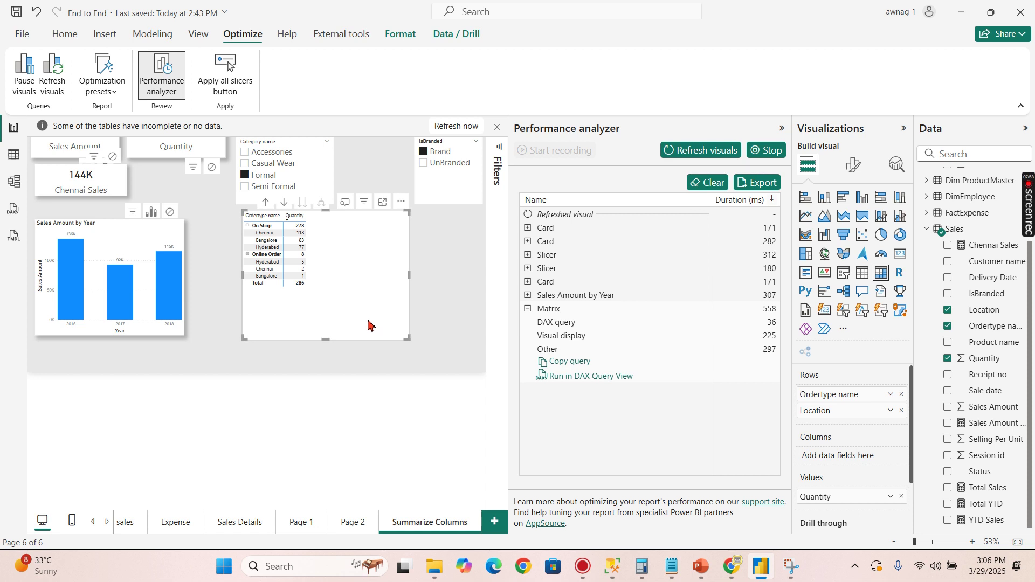
left_click_drag(368, 325, 332, 324)
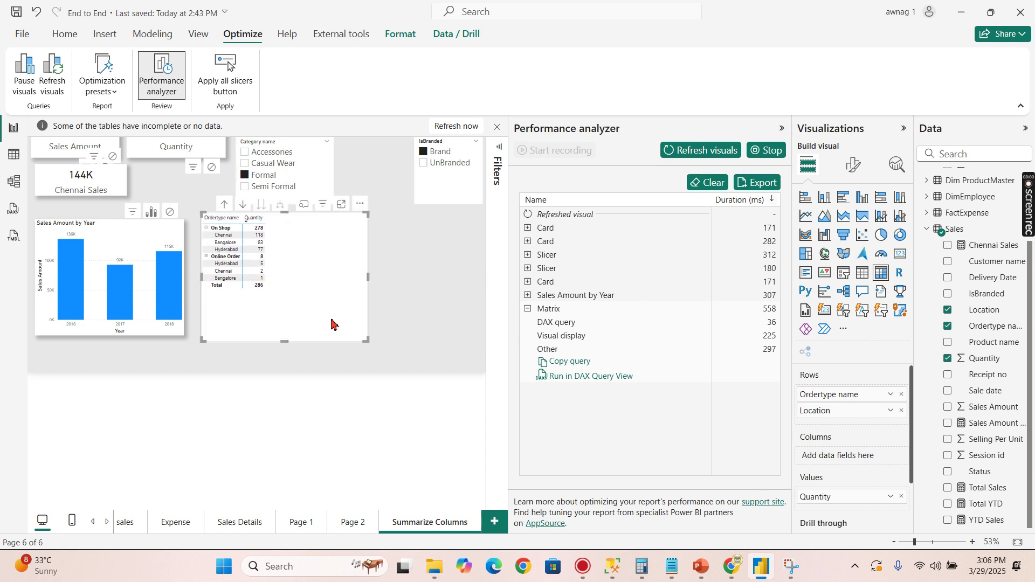
key("ctrl+c")
key("ctrl+v")
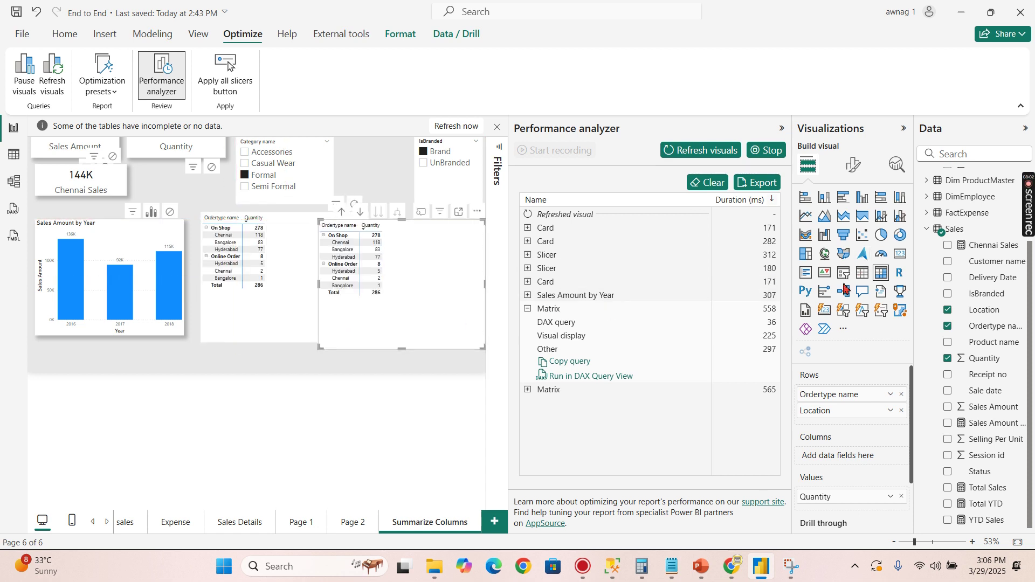
left_click(863, 273)
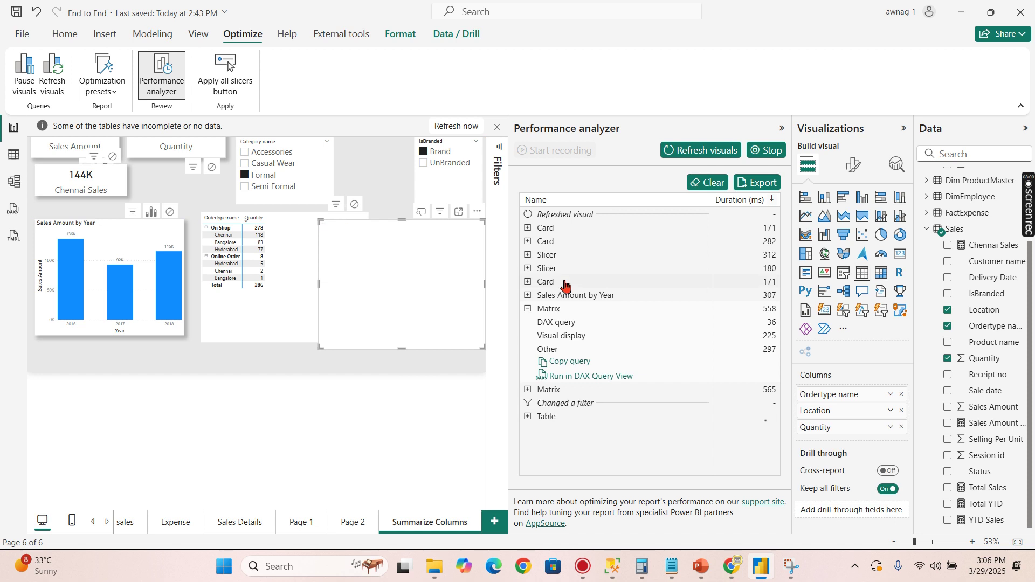
- Collapse the Performance analyzer pane and narrow the matrix so the table copy shows beside it
left_click(781, 128)
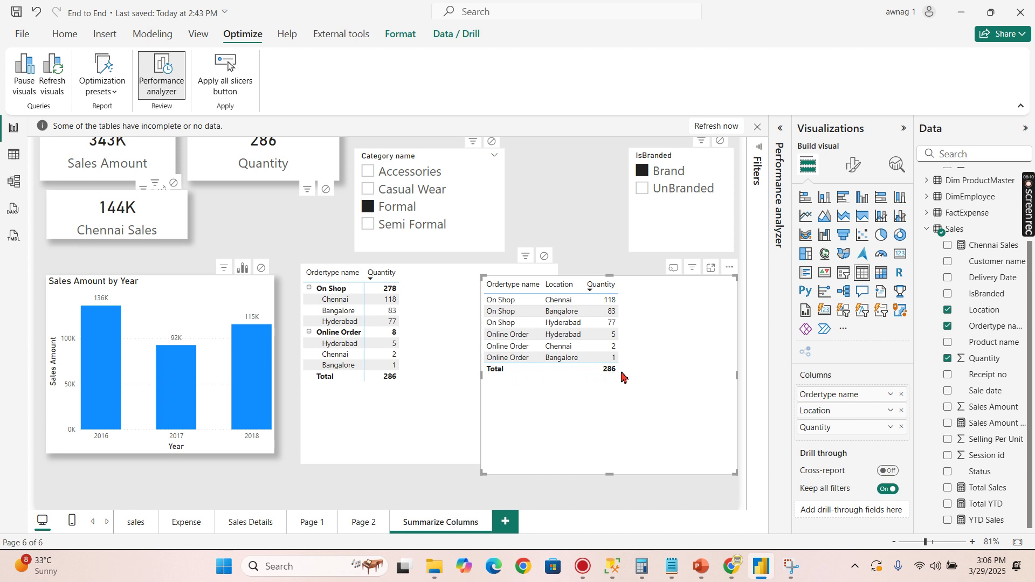
left_click(14, 181)
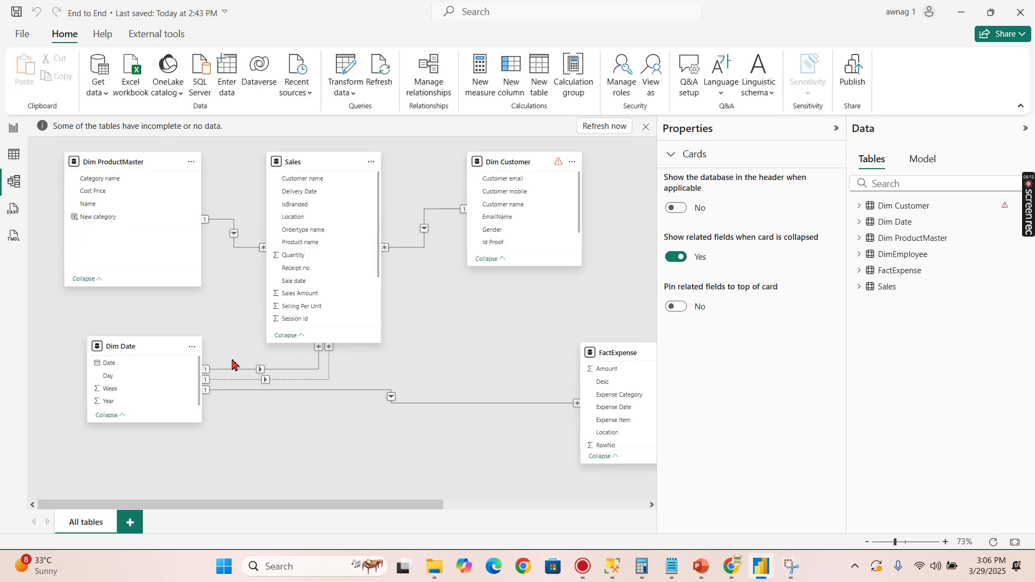
left_click(14, 209)
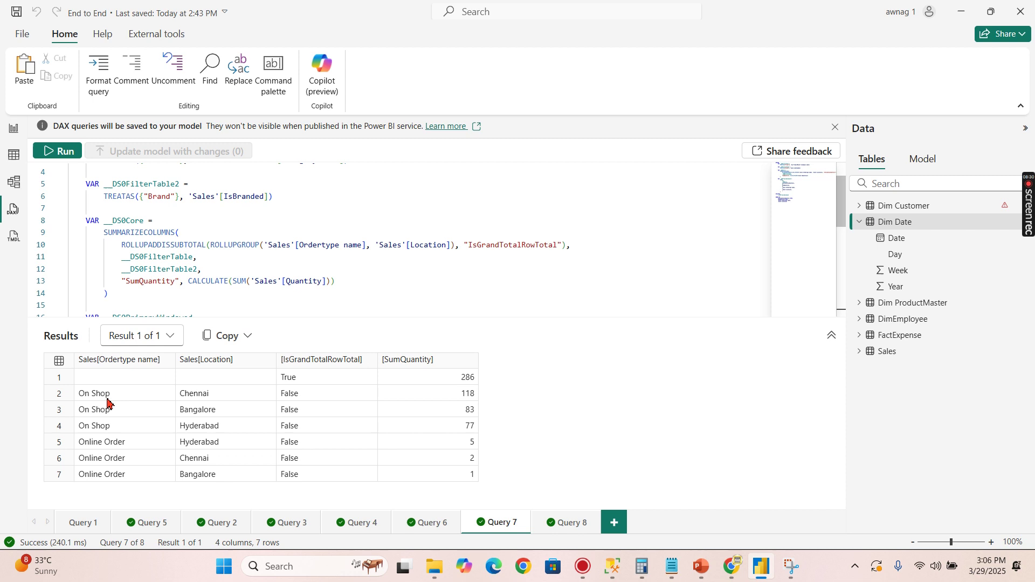
left_click(15, 129)
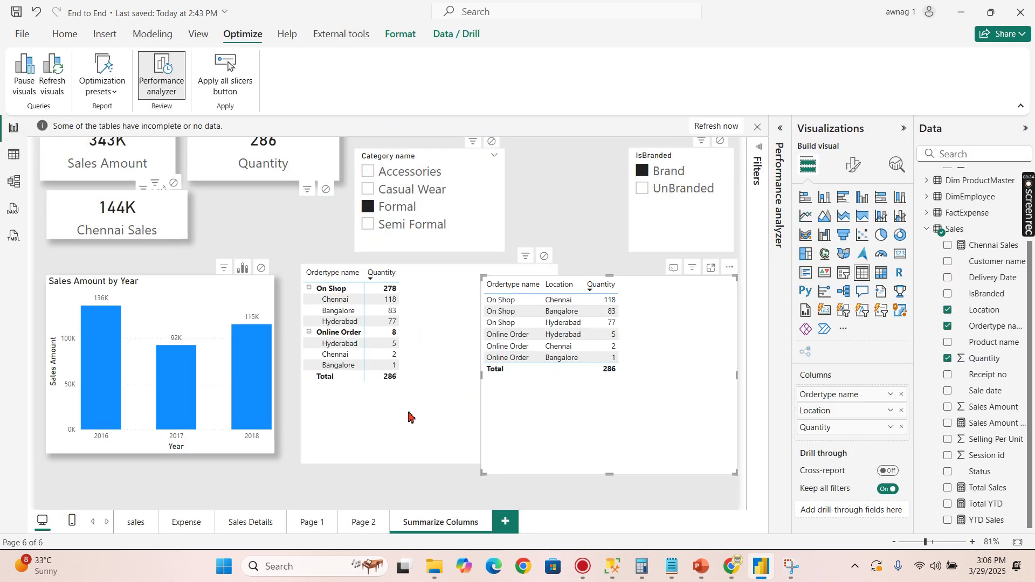
left_click(421, 350)
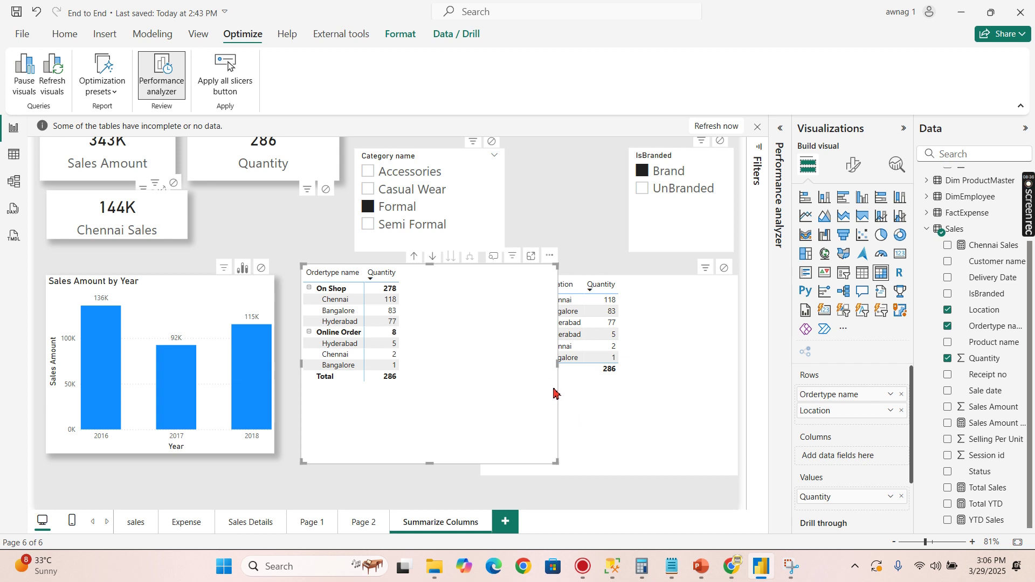
left_click_drag(556, 367, 478, 367)
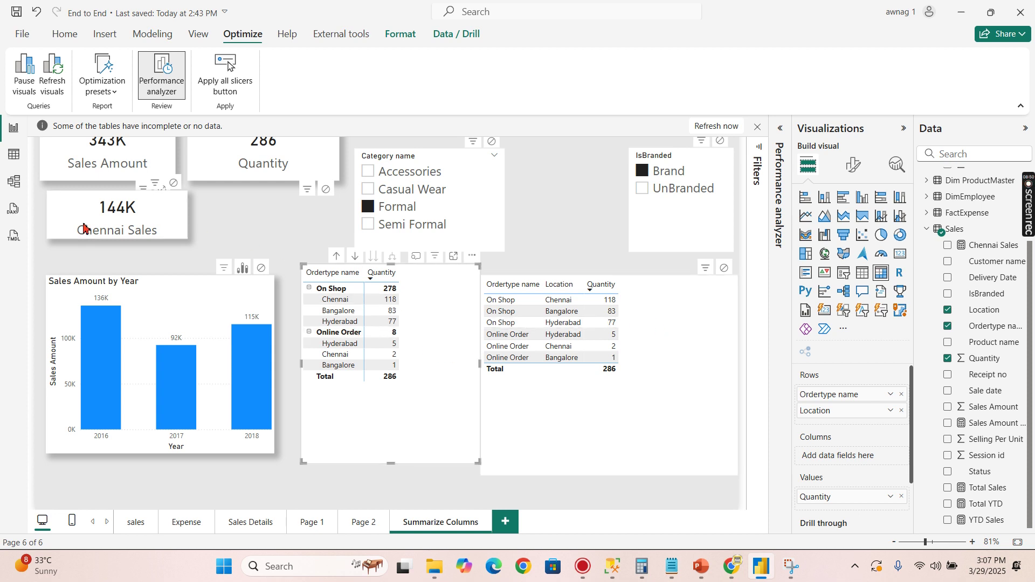
- Show Query 8's ROLLUPADDISSUBTOTAL code and 9-row SumQuantity result totalling 286
left_click(13, 209)
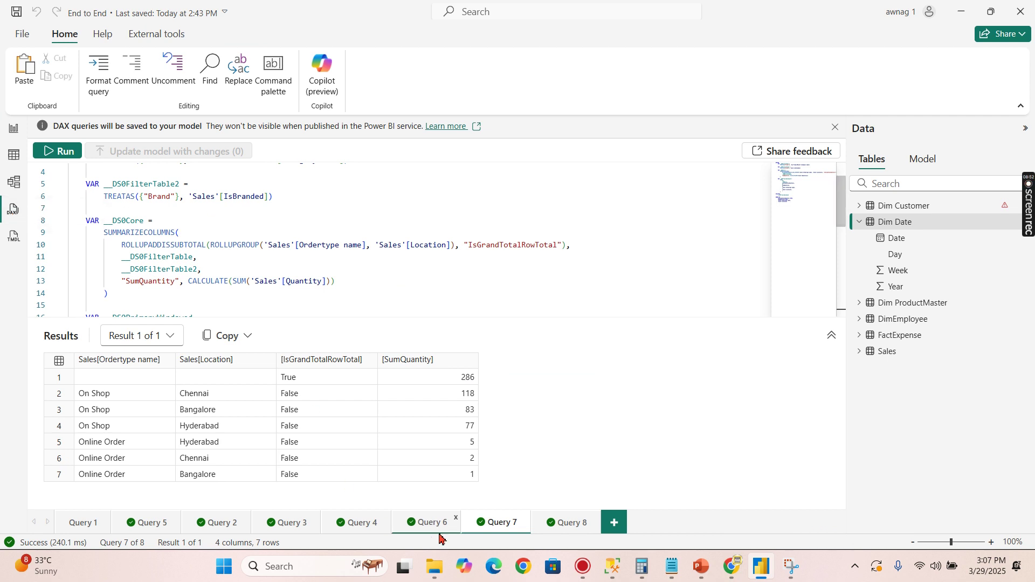
left_click(568, 523)
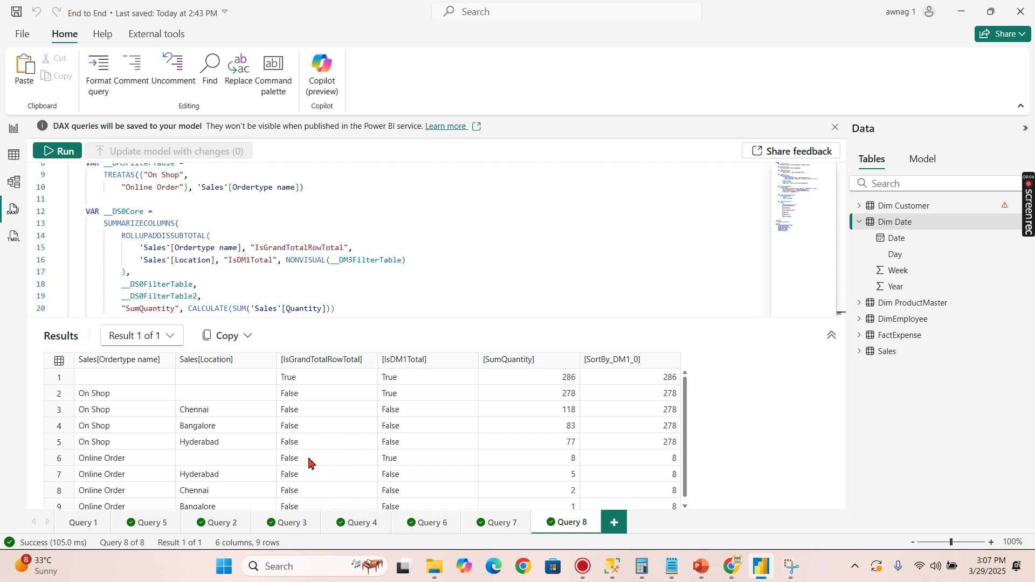
scroll(388, 458, "down", 1)
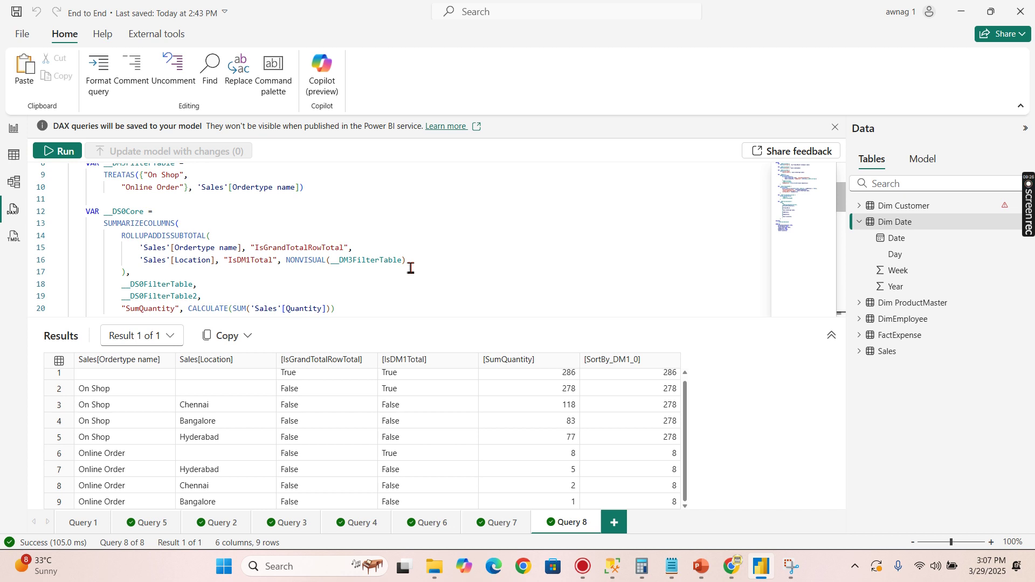
scroll(471, 261, "up", 1)
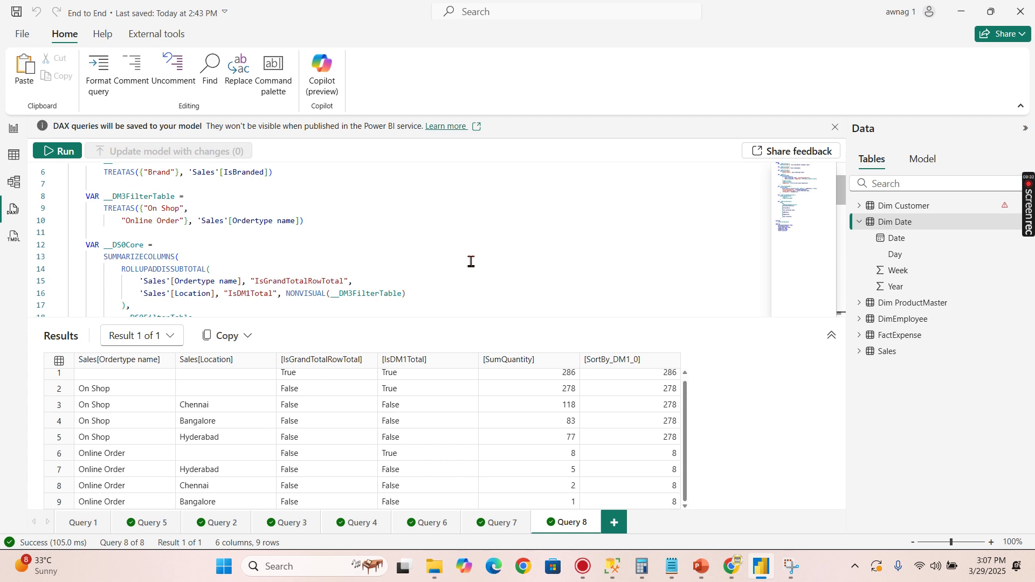
mouse_move(156, 259)
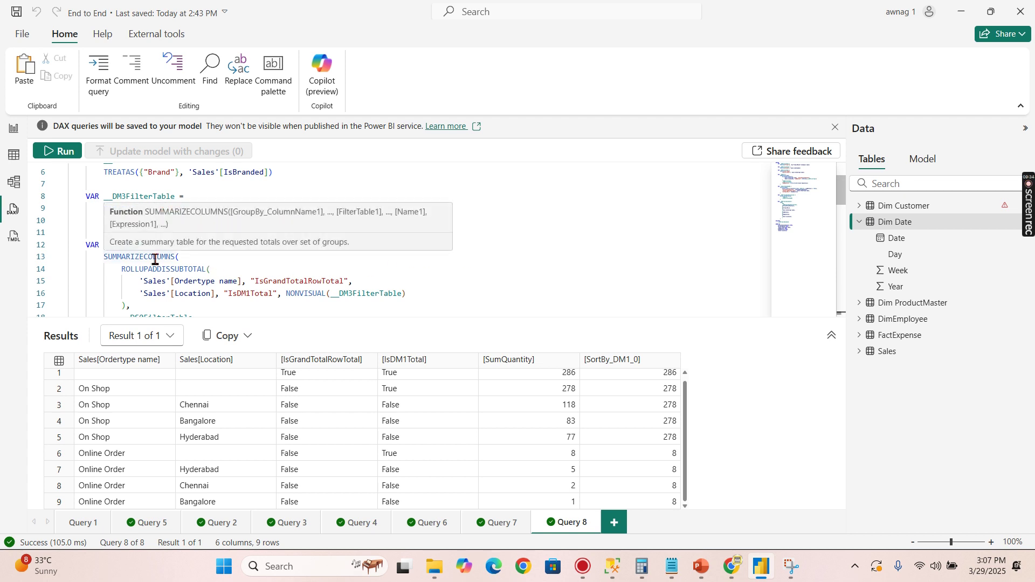